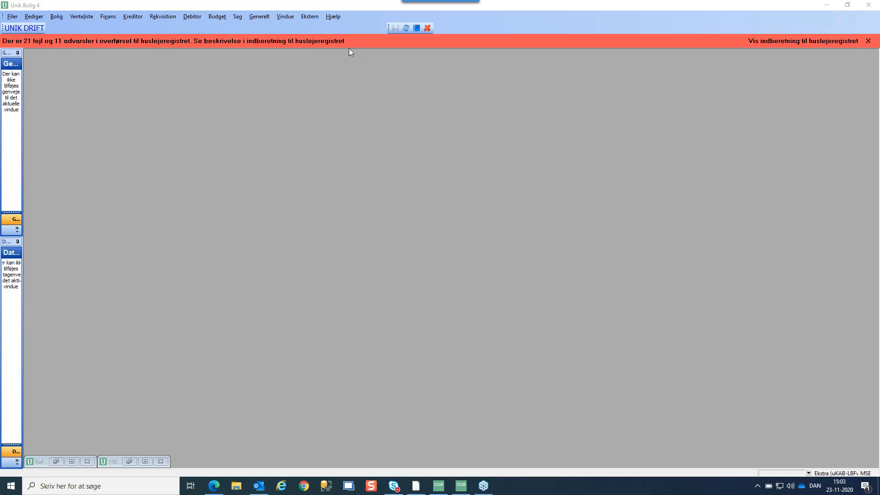
Restore and close the 236 overførsel dialog and the Definition af forretningsgange window
click(56, 461)
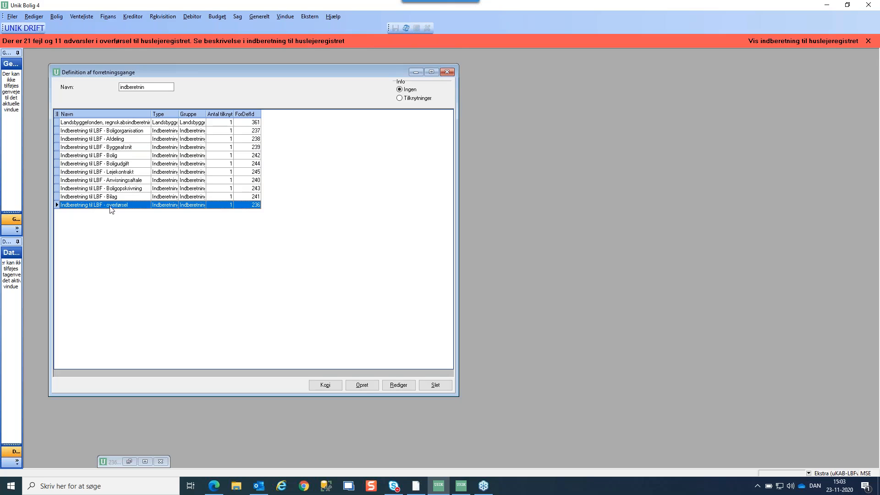
click(128, 461)
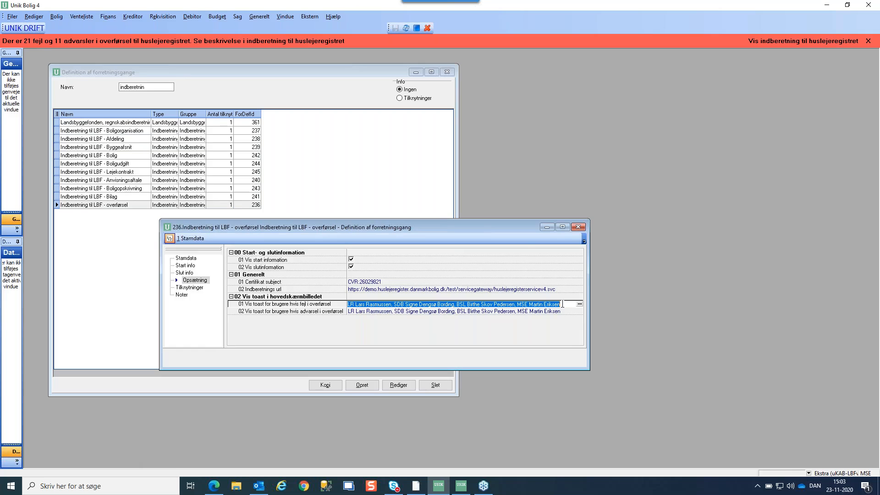
click(579, 228)
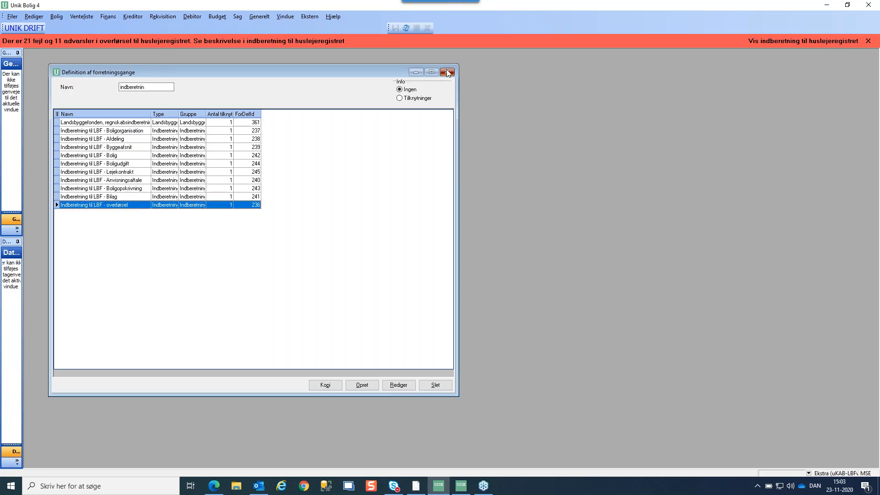
click(447, 72)
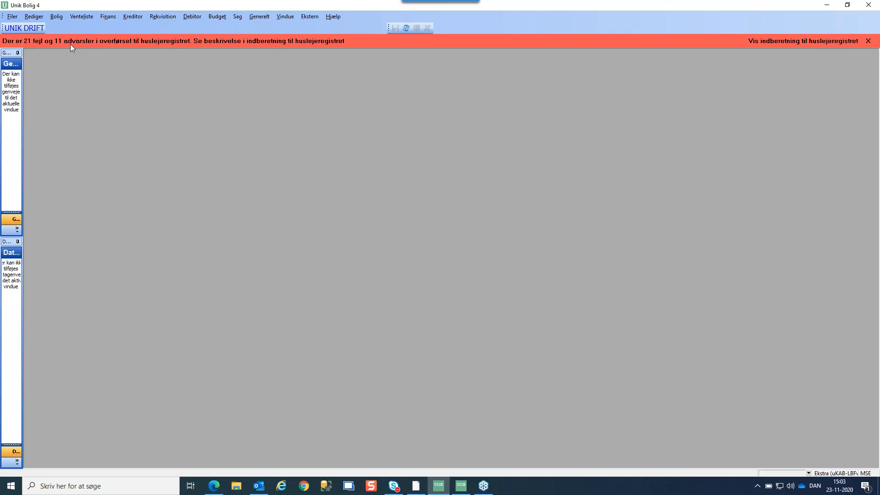
Open Bolig > Værktøjer > LBF Indberetning til huslejeregister and load today's transfer log under Log og Opsætning
click(56, 18)
mouse_move(78, 41)
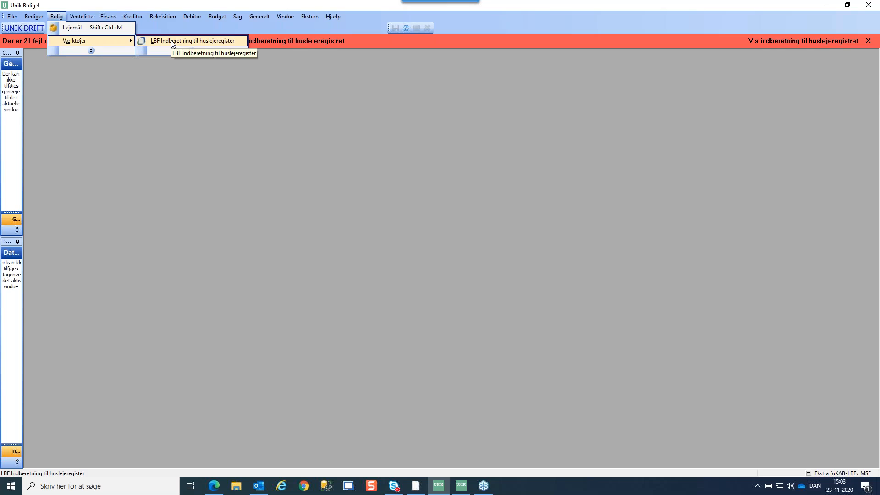
click(172, 40)
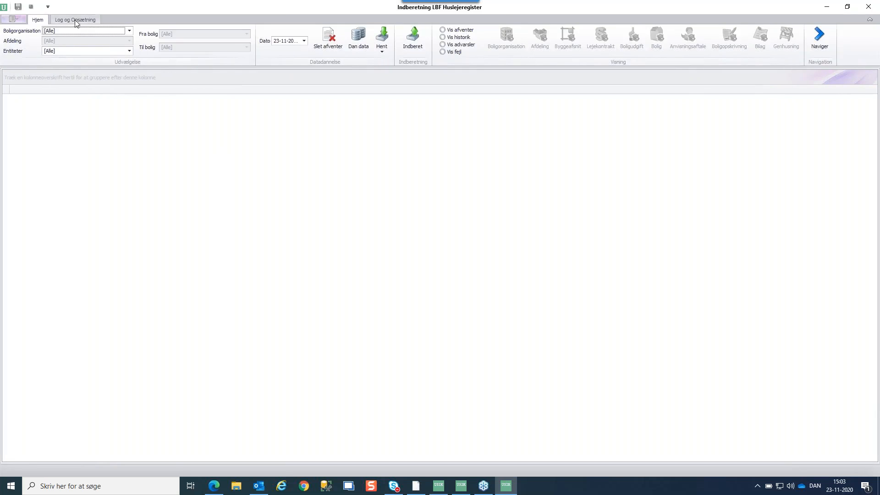
click(76, 19)
click(64, 37)
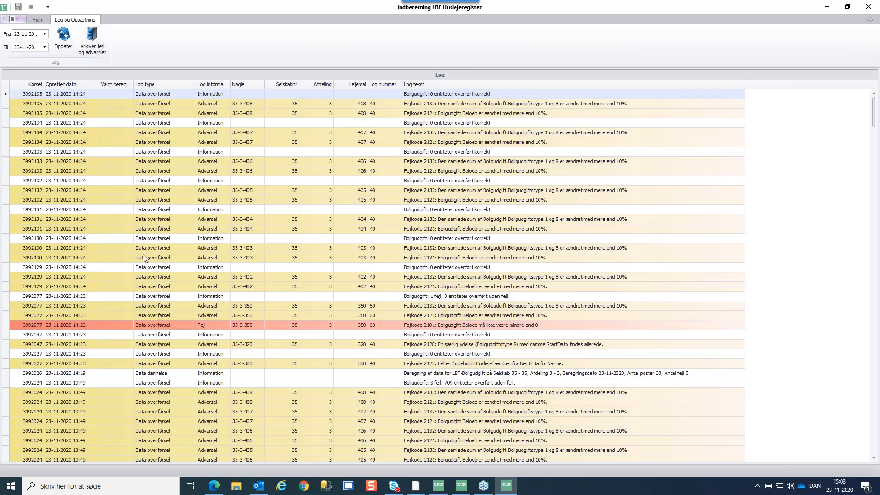
Inspect an information row, lease 350's error and lease 408's warning, then return to Hjem
click(141, 212)
click(118, 324)
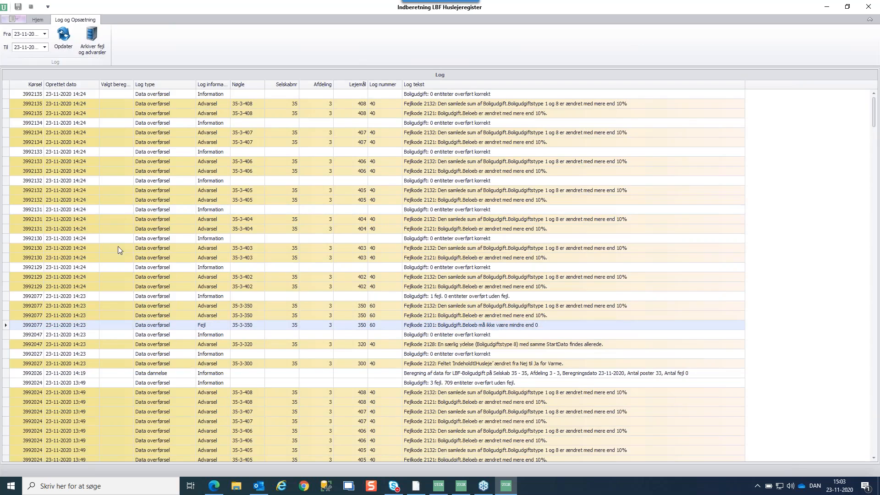
click(115, 105)
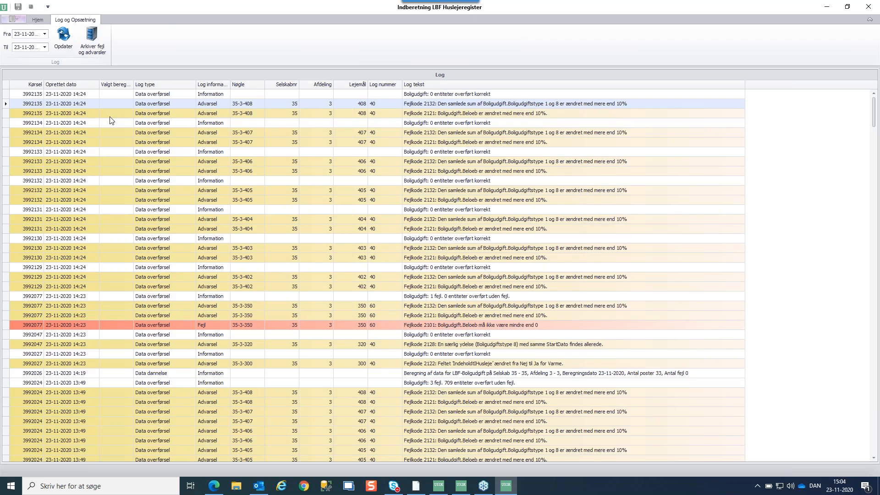
click(37, 20)
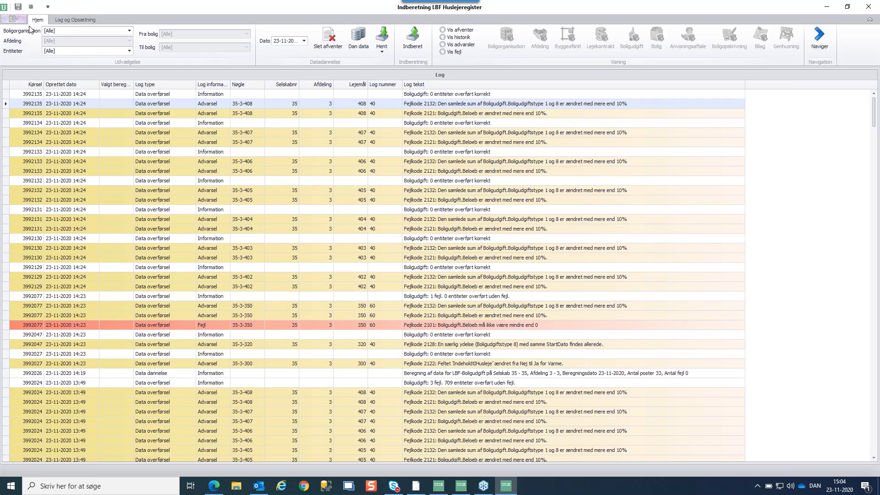
List Boligudgift errors for 35 Avedøre Boligselskab Unik, department 3 Store Hus
click(443, 52)
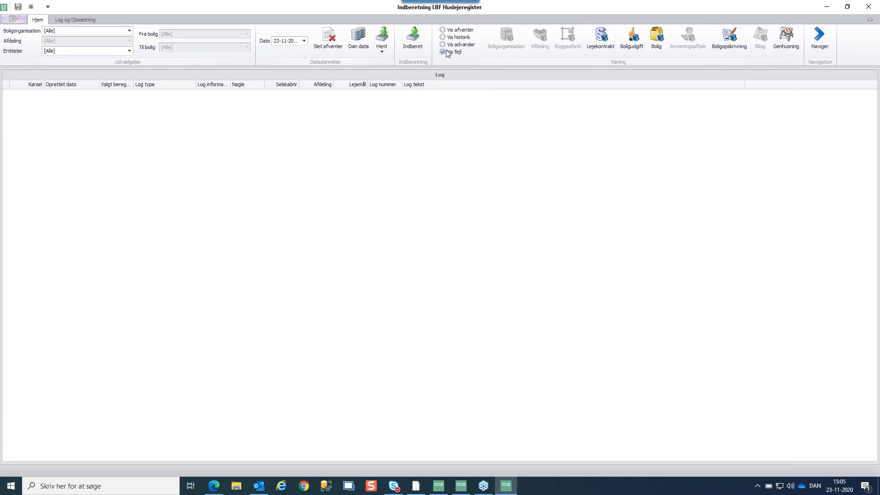
click(130, 32)
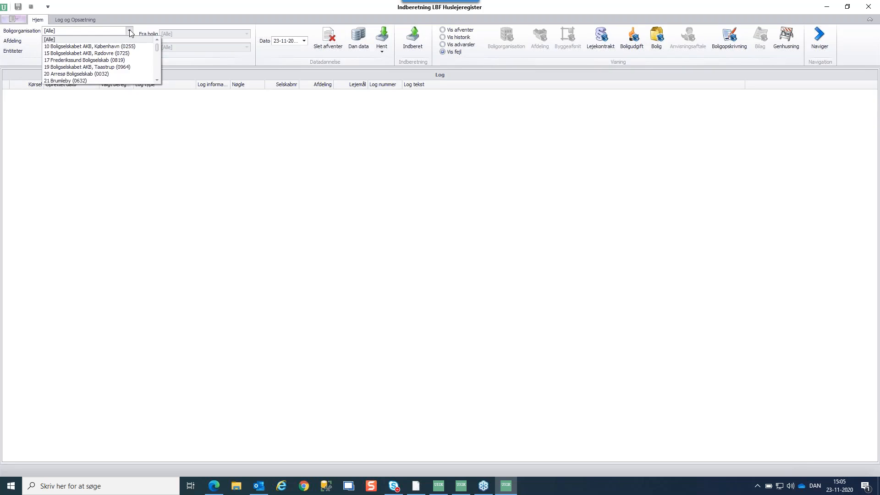
drag(157, 47, 158, 54)
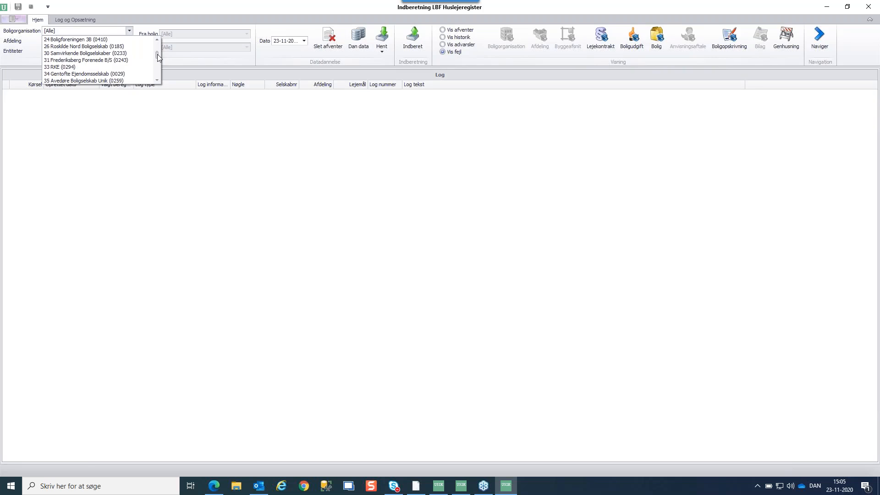
click(64, 67)
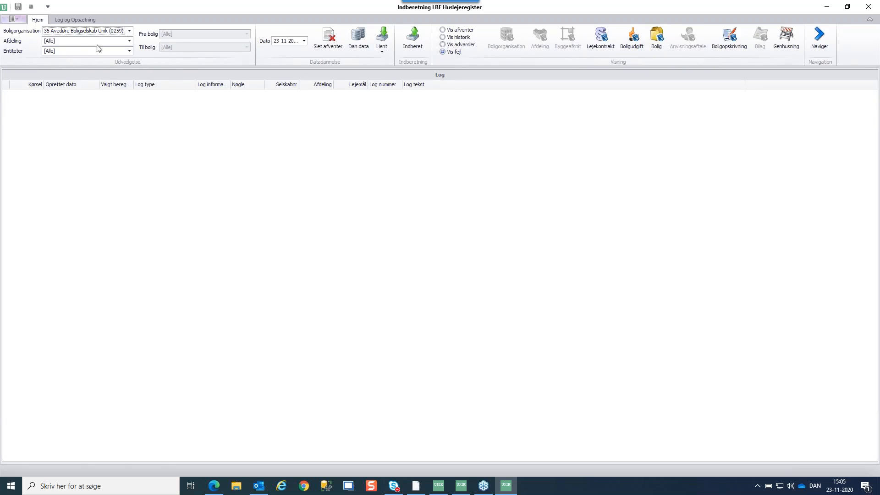
click(130, 42)
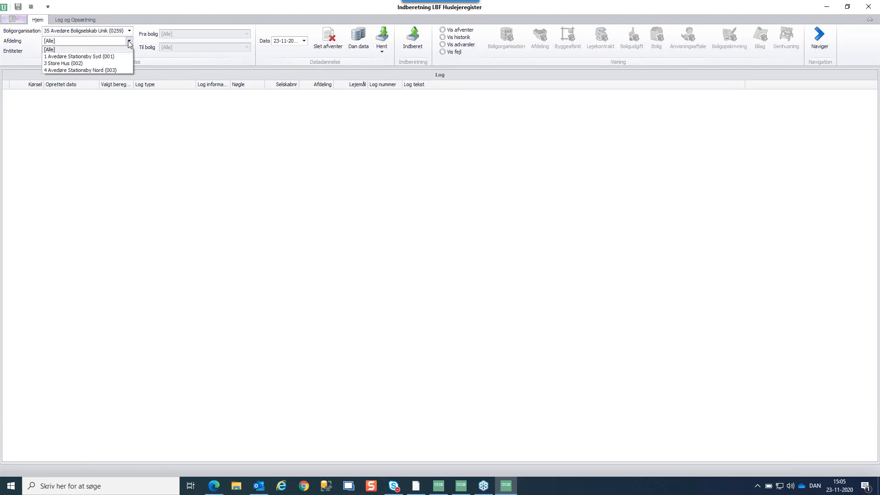
click(59, 63)
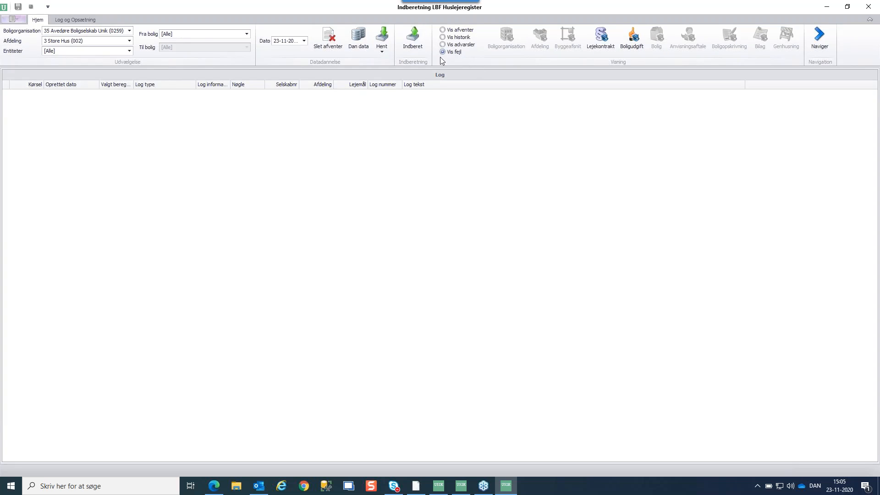
click(631, 41)
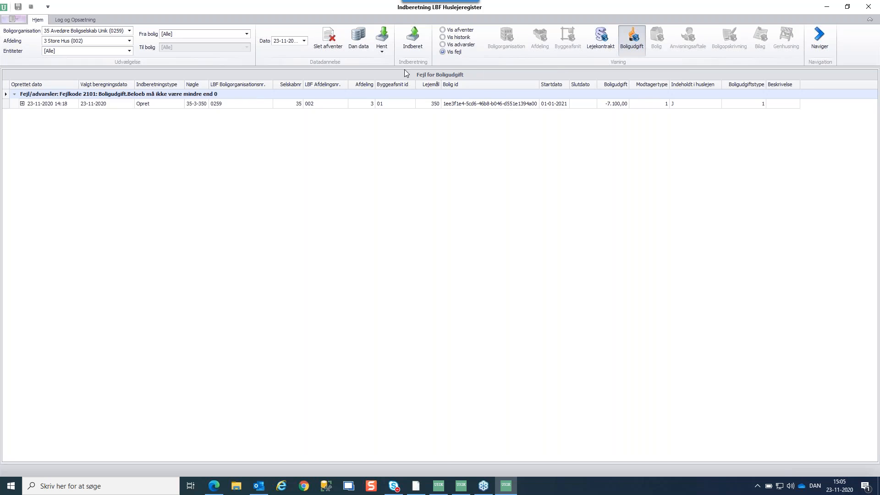
Read lease 350's error log, then reload Boligudgift showing warnings instead of errors
click(22, 104)
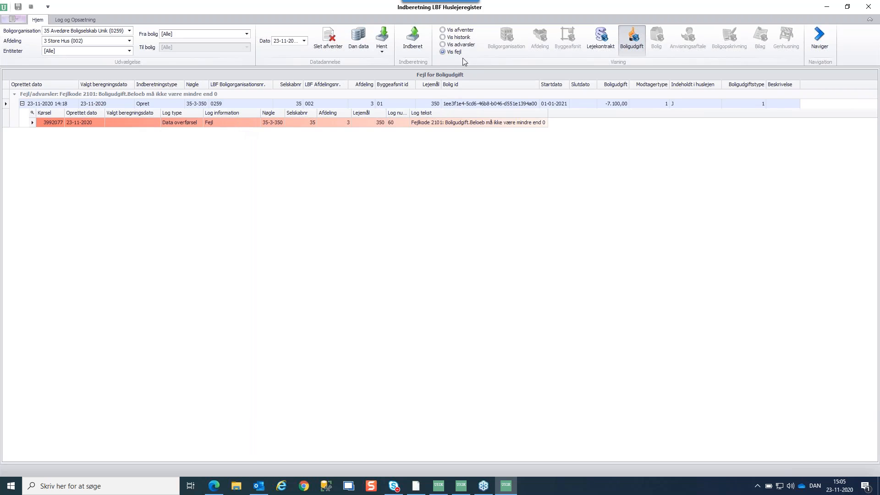
click(443, 45)
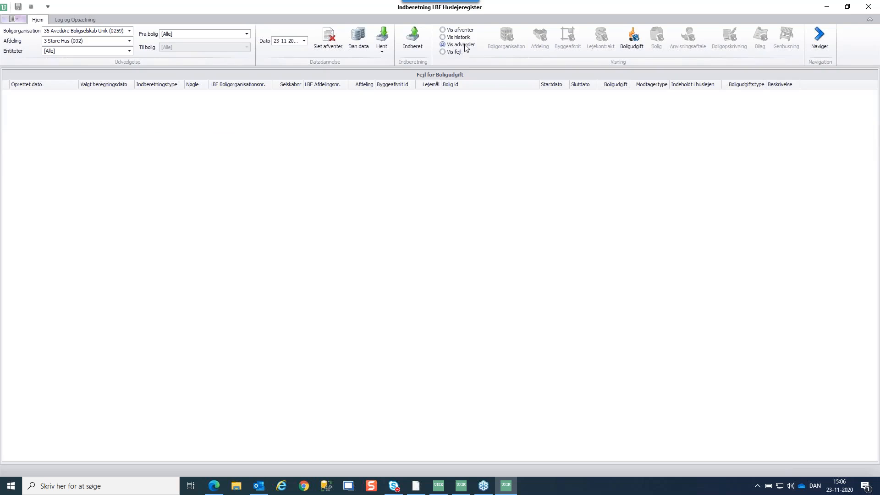
click(636, 45)
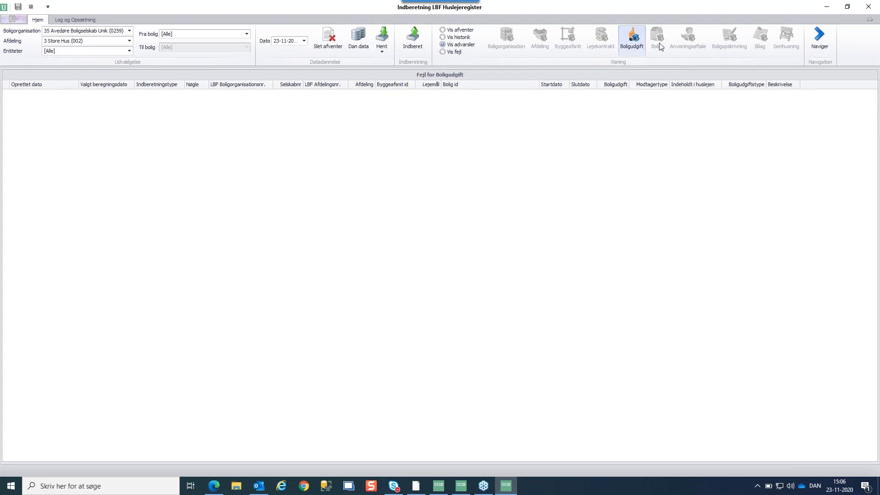
List Boligudgift warnings for leases 402–408, lease 300 and lease 320
click(634, 41)
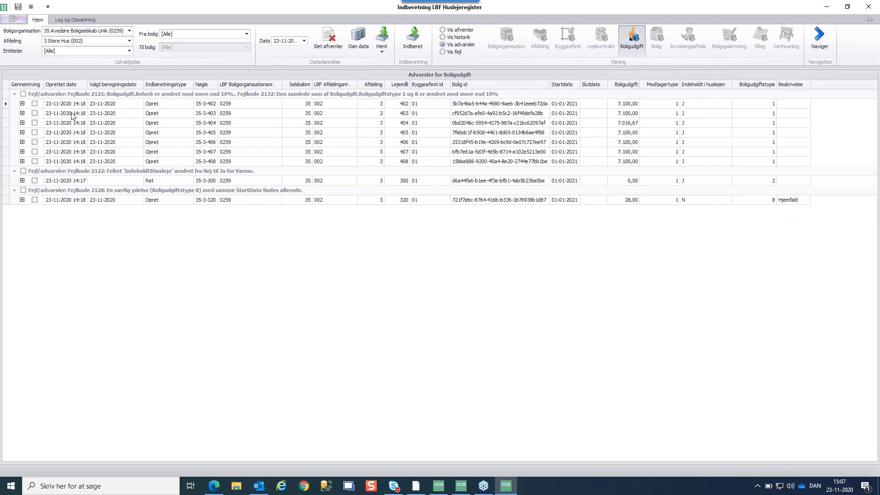
Expand lease 402's warning to show its Fejlkode 2121 and 2132 log messages
click(22, 104)
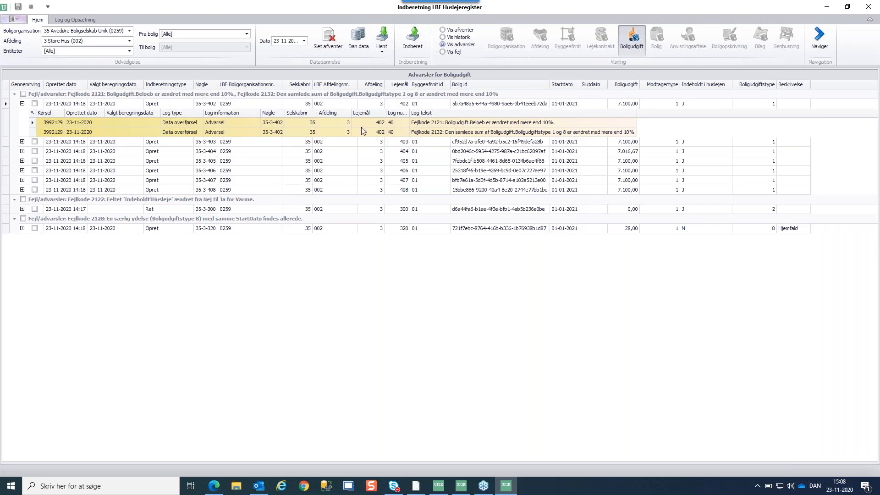
Open lease 35.3.402 and view its Varslingslinier: Budgetleje 7.100,00 monthly from 01-01-2021
double_click(118, 122)
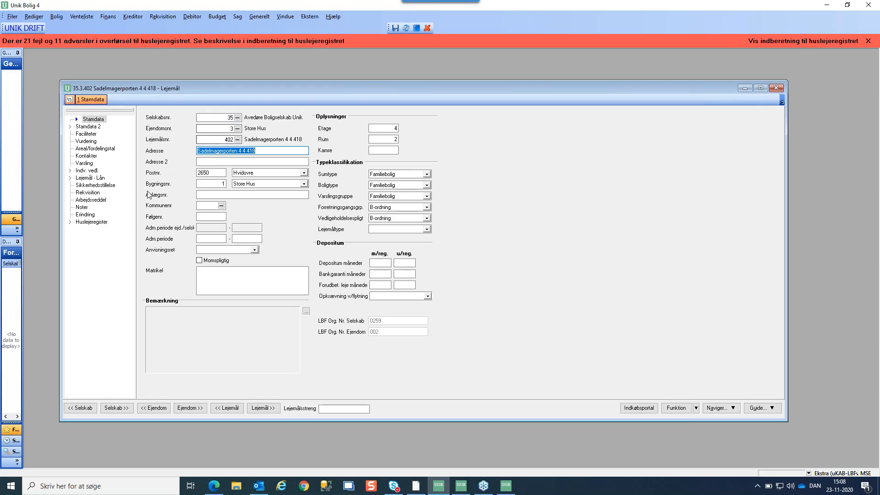
click(70, 223)
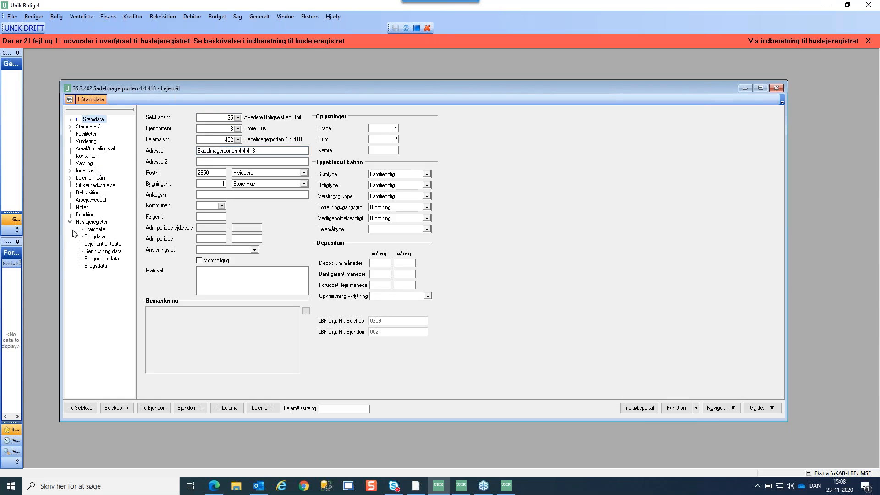
click(95, 259)
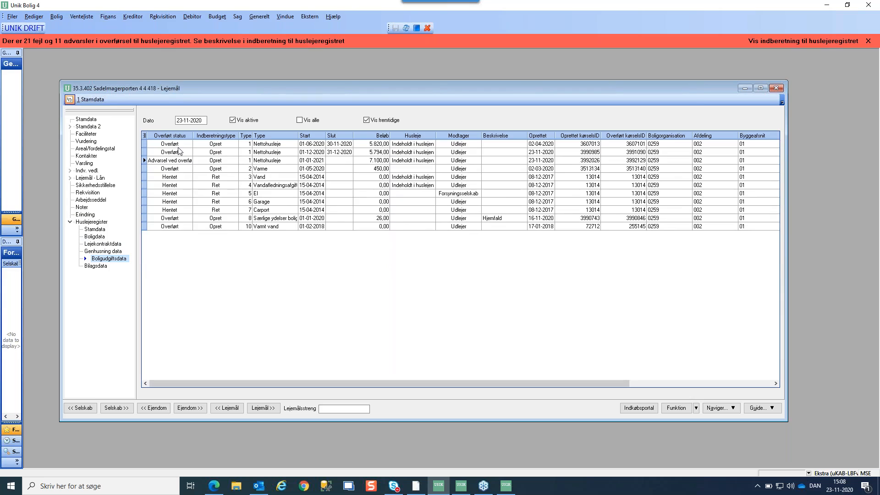
drag(193, 135, 204, 136)
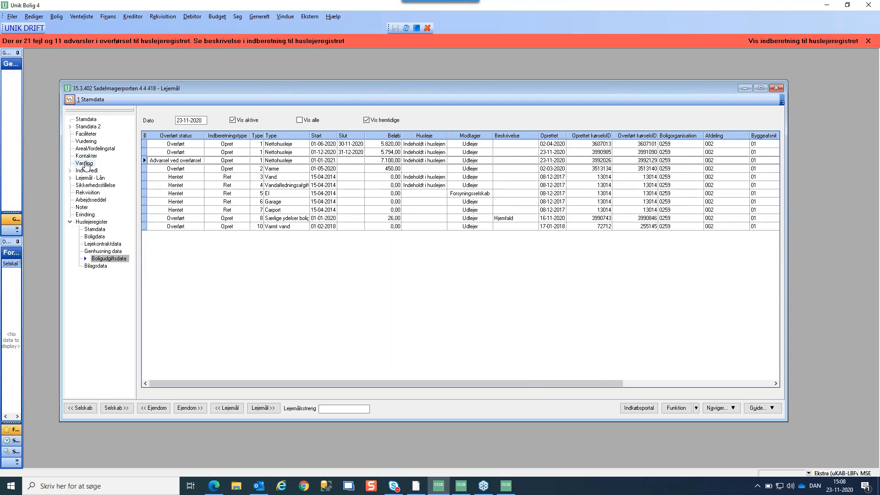
click(85, 163)
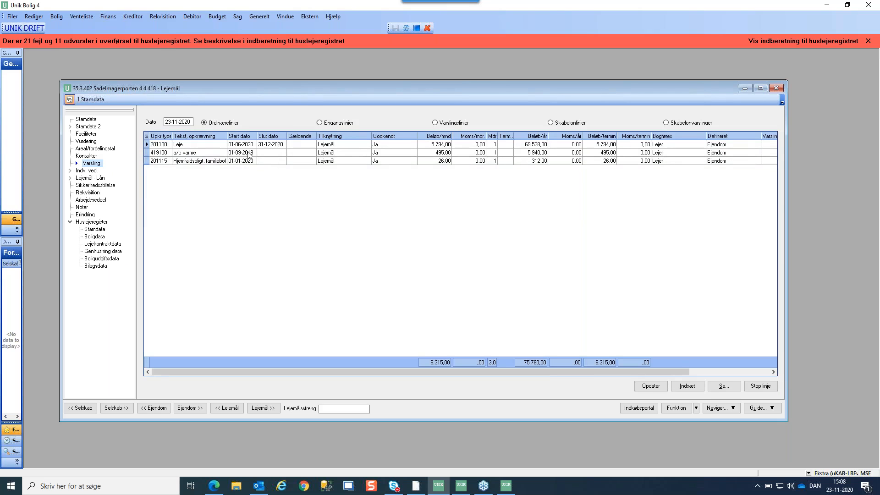
click(434, 124)
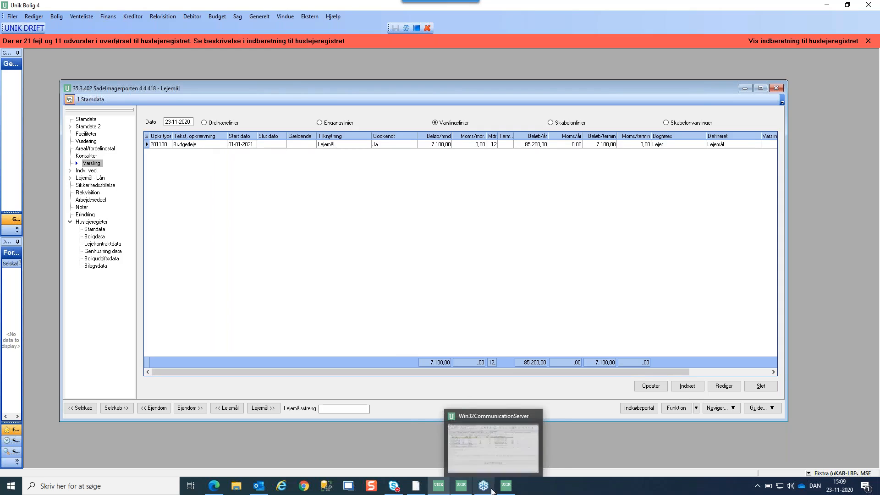
Mark all seven 2121/2132 warning records for leases 402–408 for Gennemtving, then collapse the group
click(505, 490)
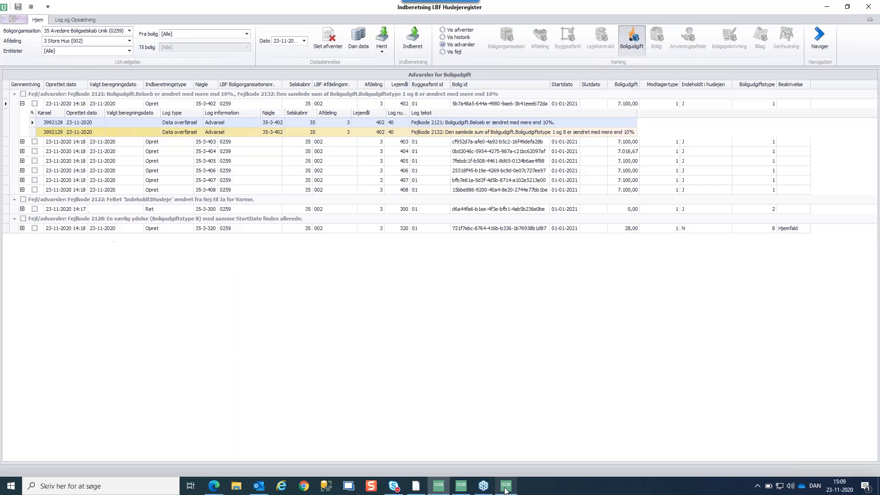
click(22, 104)
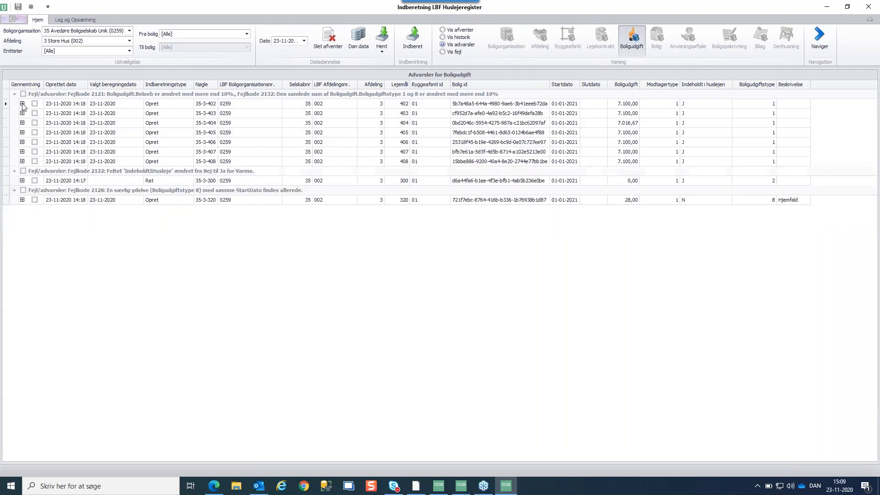
click(35, 104)
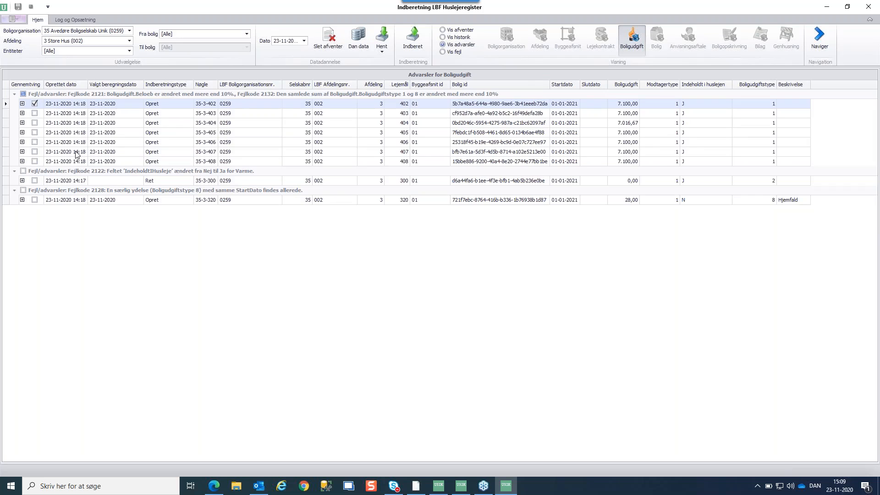
click(23, 94)
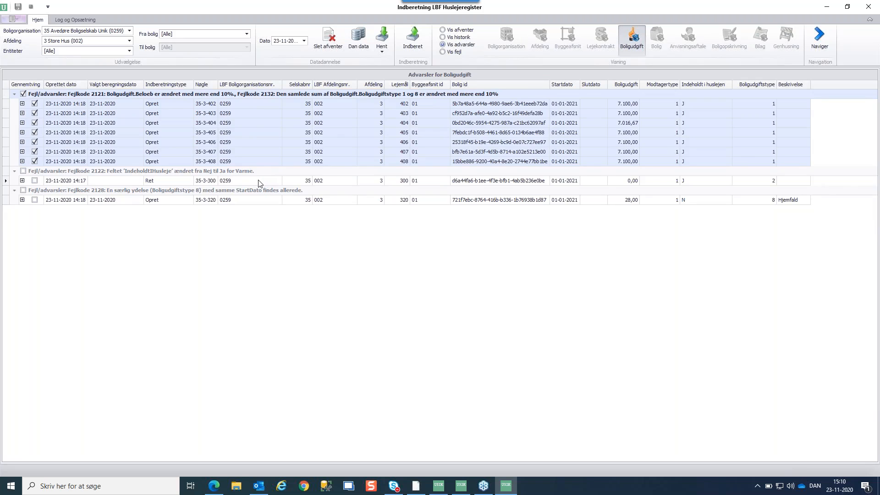
click(15, 95)
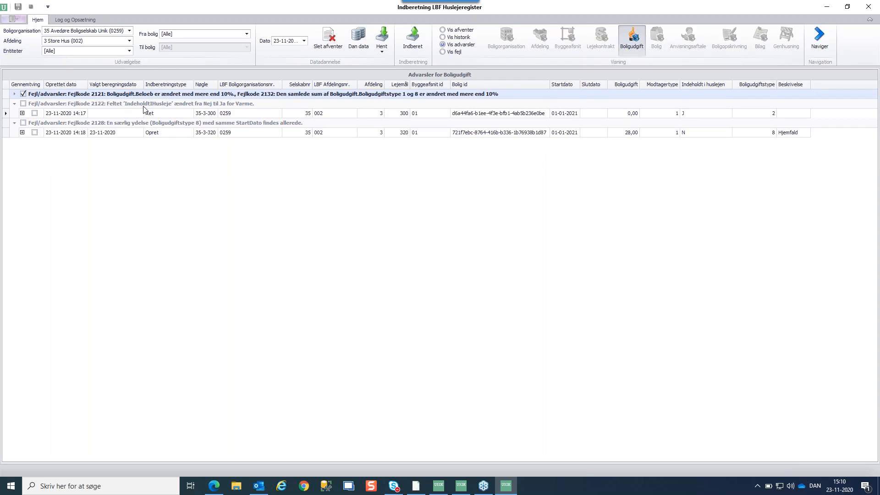
Open lease 35.3.300 and view its charge lines: Leje 5.730,00, a/c varme 495,00, Hjemfaldspligt 26,00
double_click(255, 113)
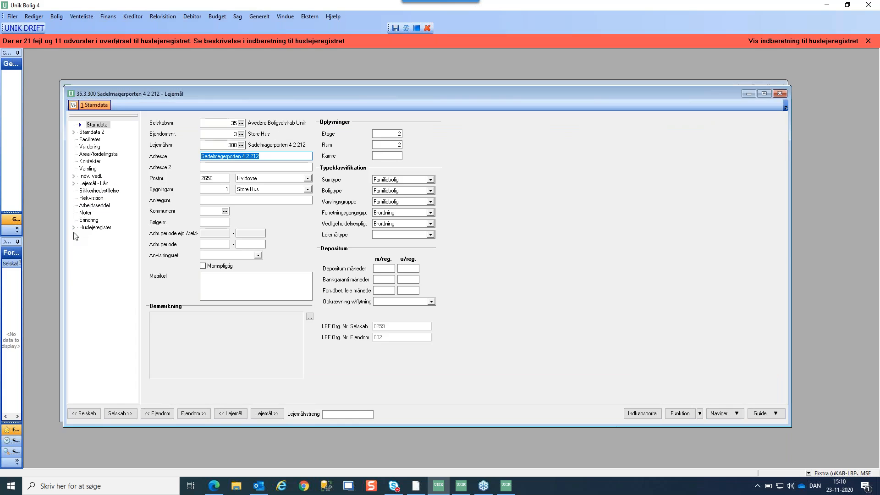
click(74, 228)
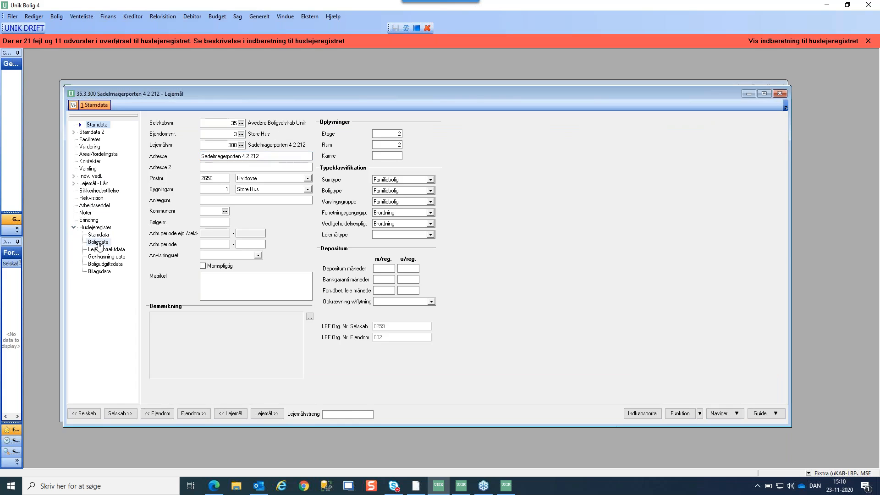
click(102, 264)
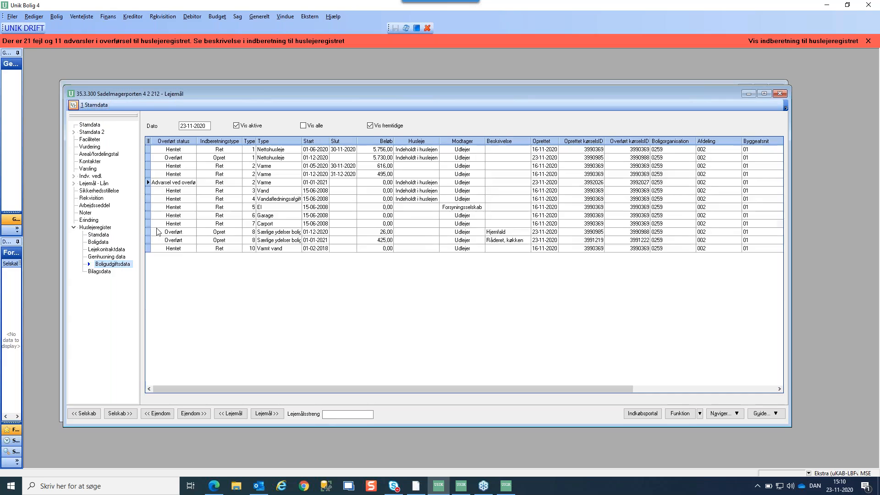
click(161, 184)
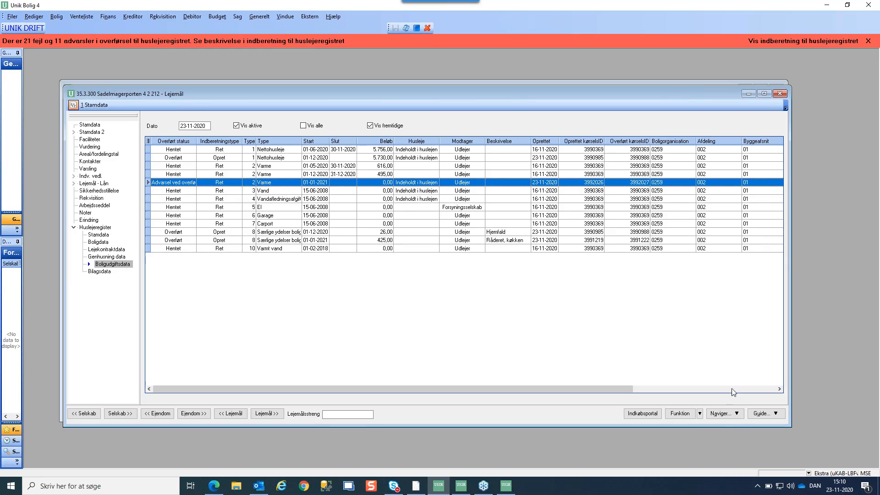
click(89, 170)
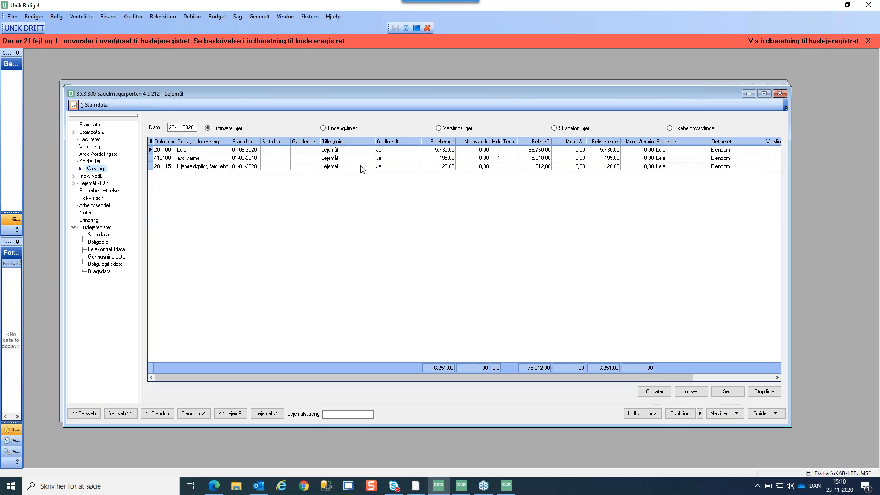
From lease 300's a/c varme notice line, jump to the linked tenant record, resident until 30-11-2020
click(301, 159)
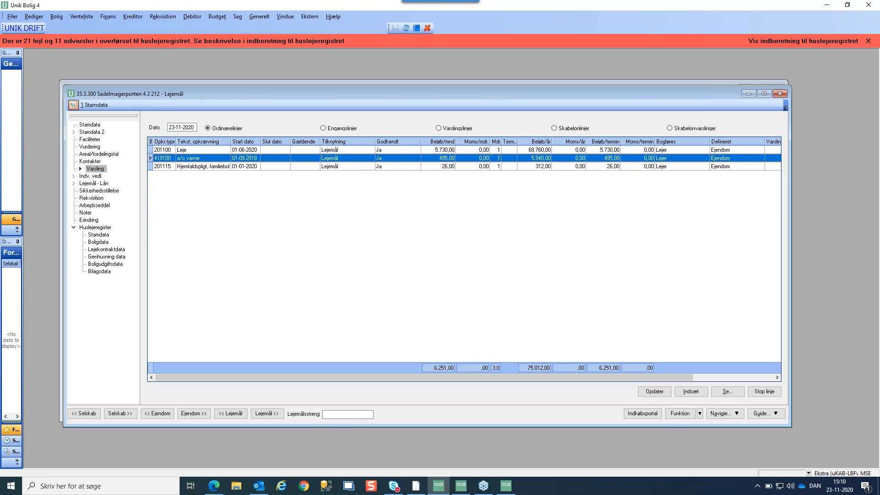
click(438, 128)
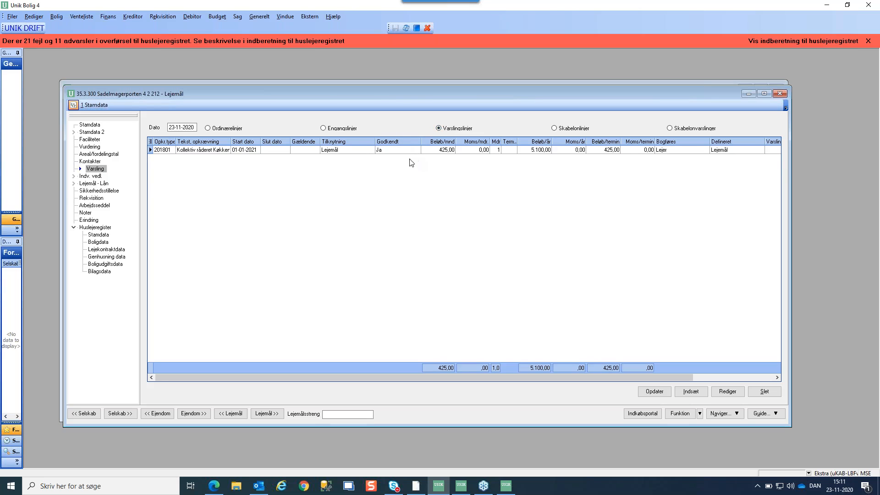
click(723, 413)
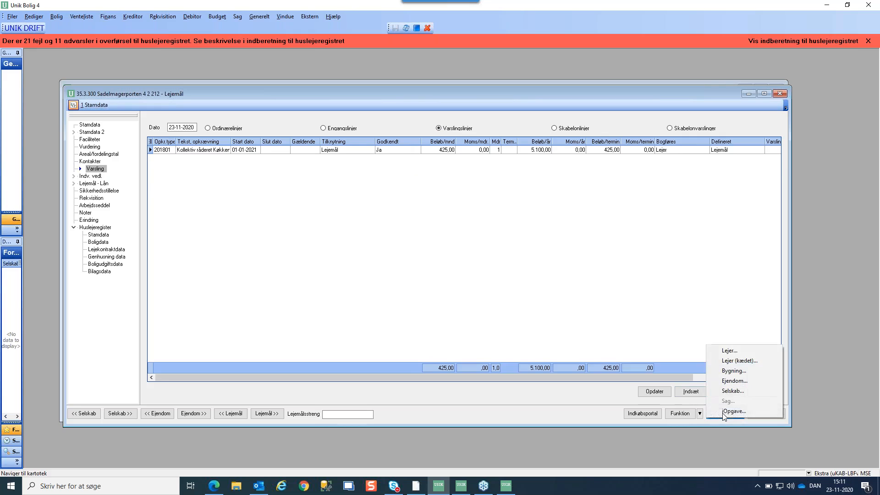
click(730, 360)
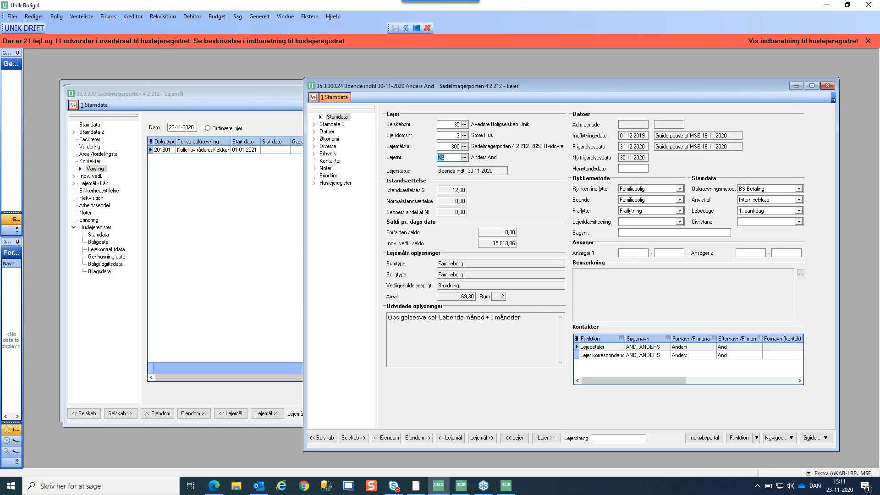
Load tenant number 26 and show its charge lines under Økonomi > Varsling
key(BackSpace)
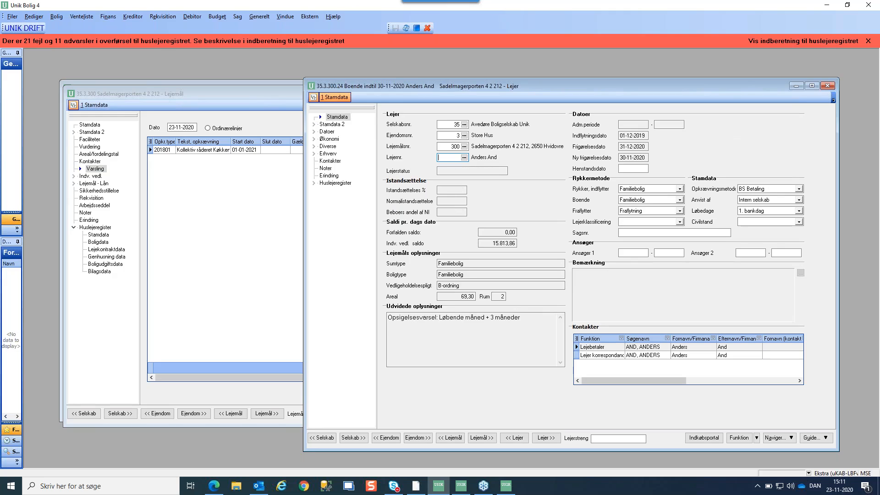
text(26)
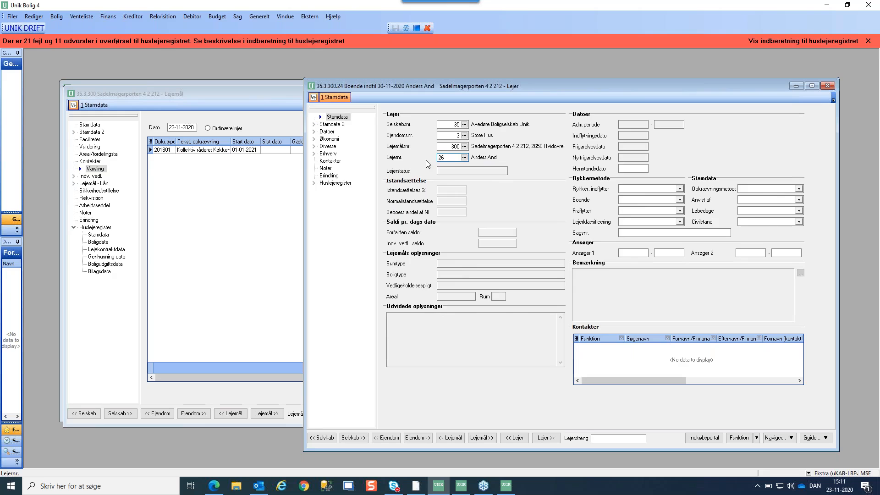
key(Return)
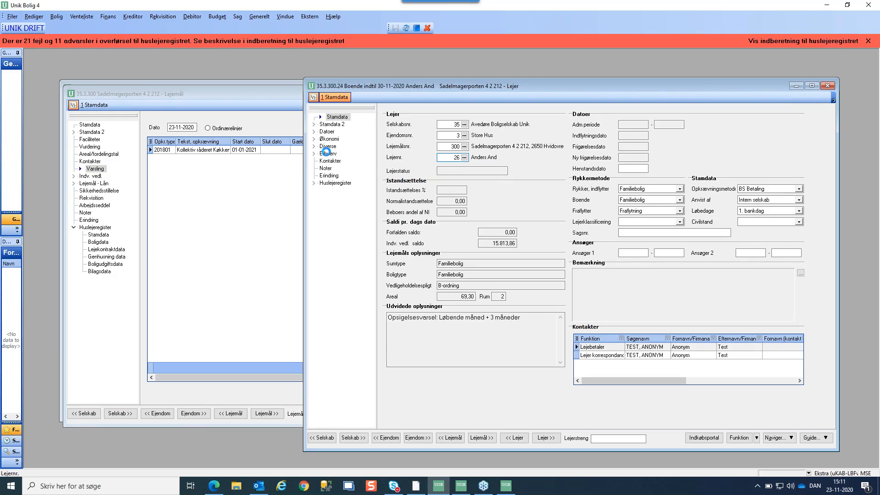
click(314, 139)
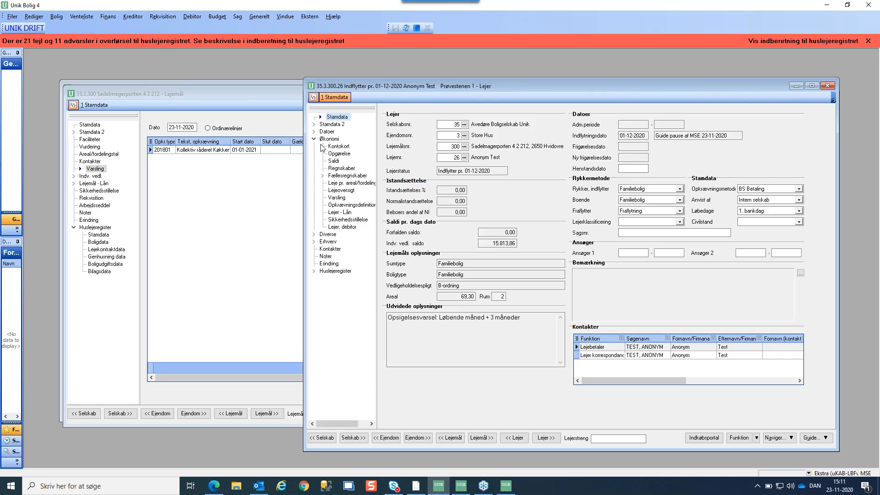
click(337, 197)
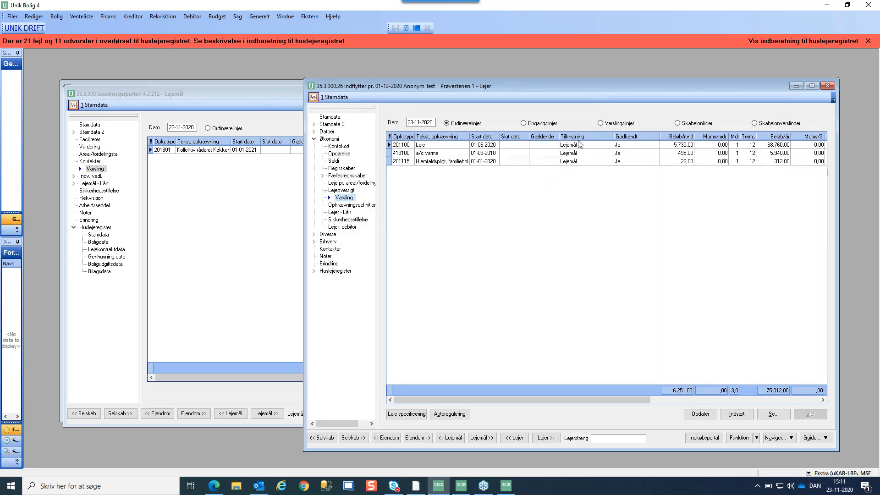
Delete tenant 26's zero-amount A conto varme notice line from 01-01-2021
click(600, 124)
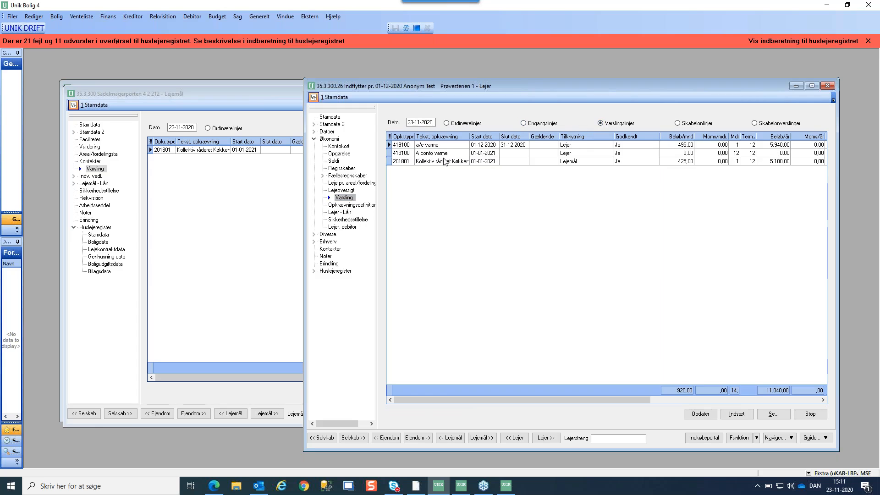
click(448, 157)
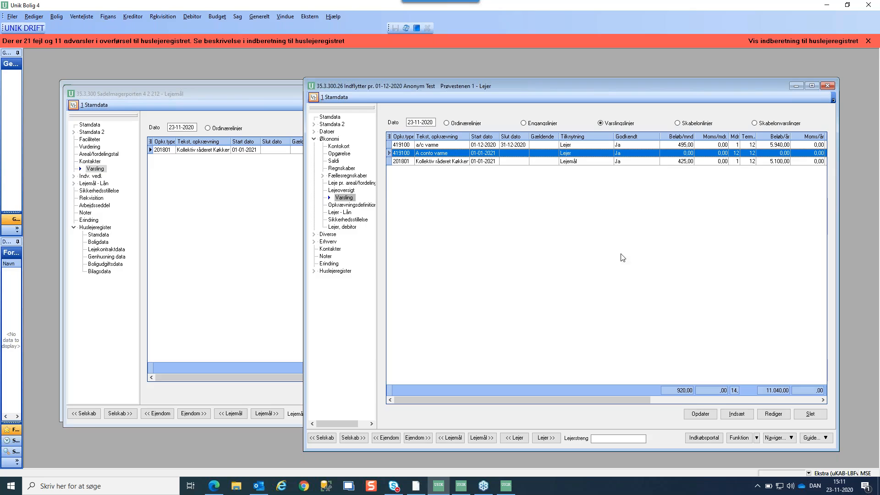
click(808, 415)
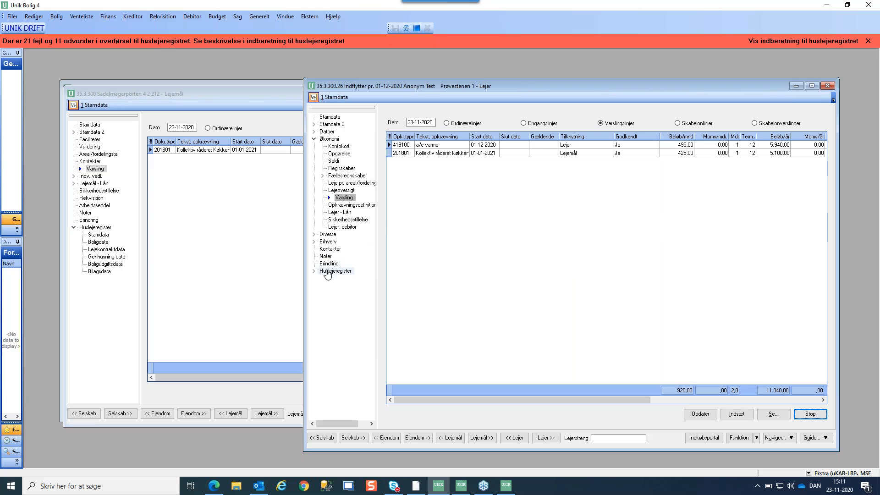
click(334, 271)
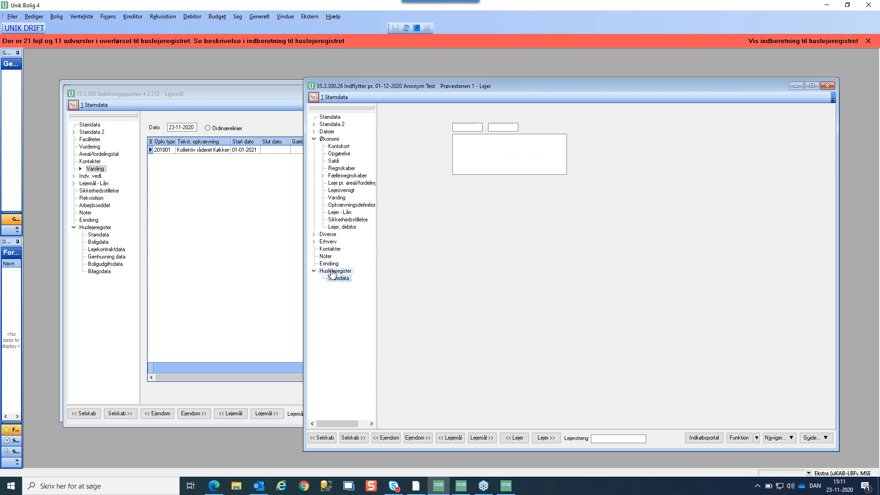
Close the tenant record and show lease 300's housing-cost data, including the future 495,00 Varme line
click(827, 87)
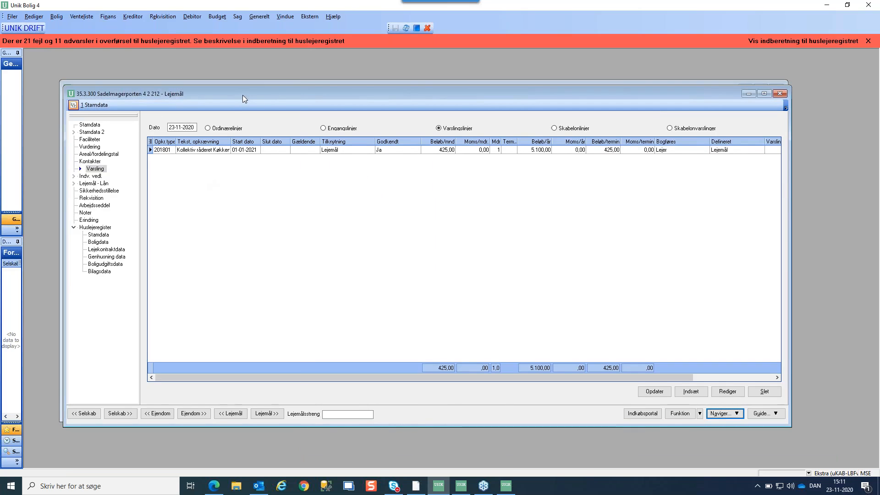
drag(243, 95, 260, 109)
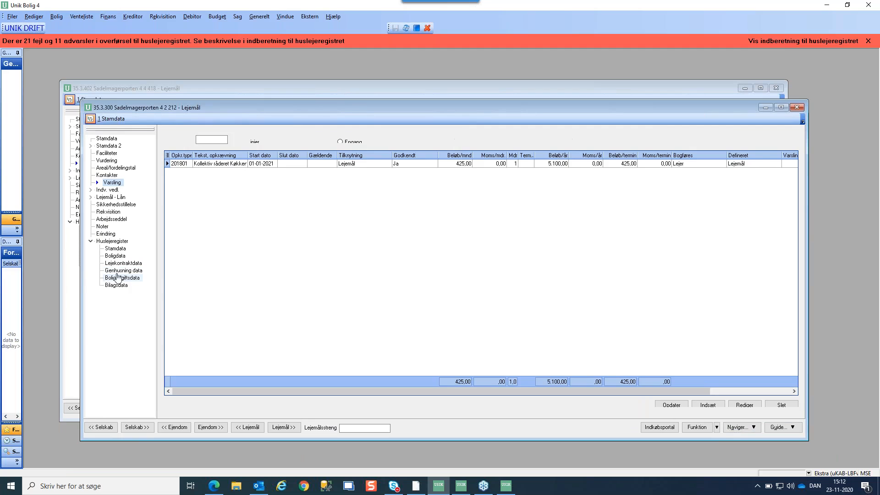
click(116, 279)
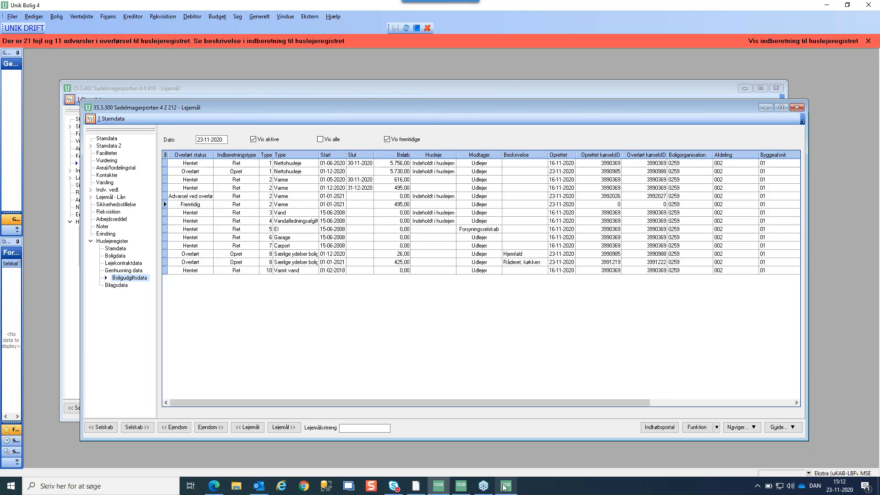
mouse_move(507, 489)
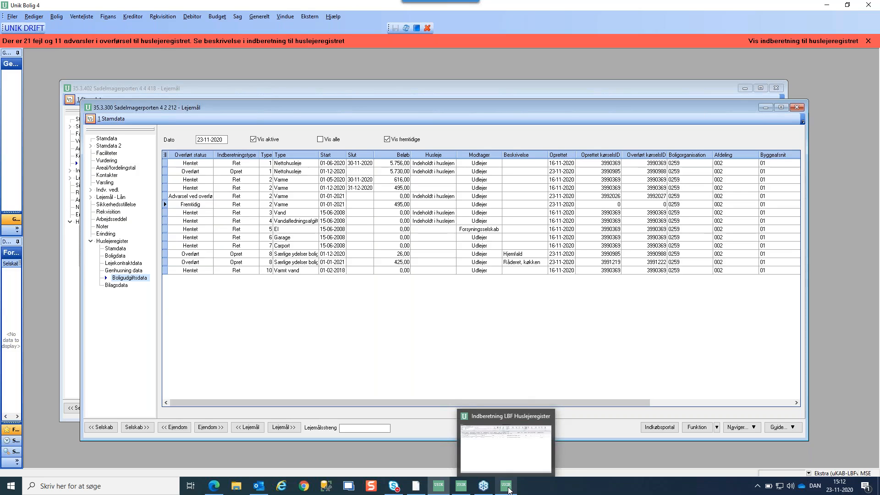
click(508, 490)
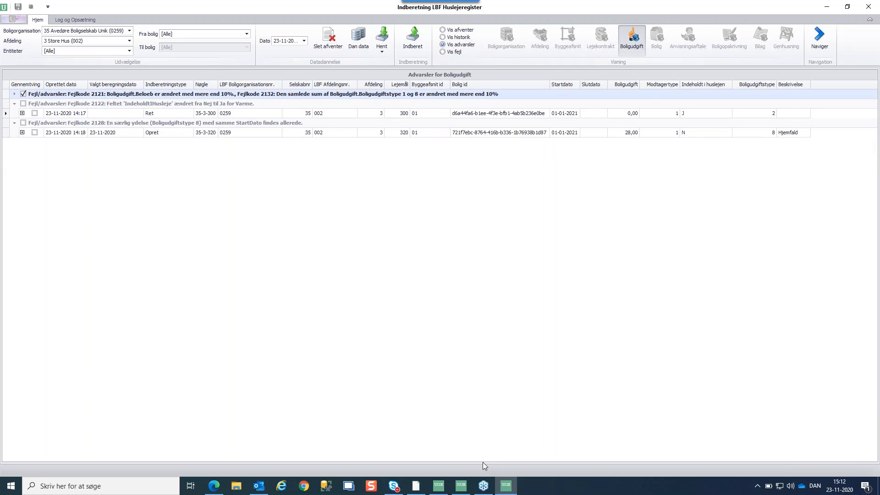
mouse_move(438, 487)
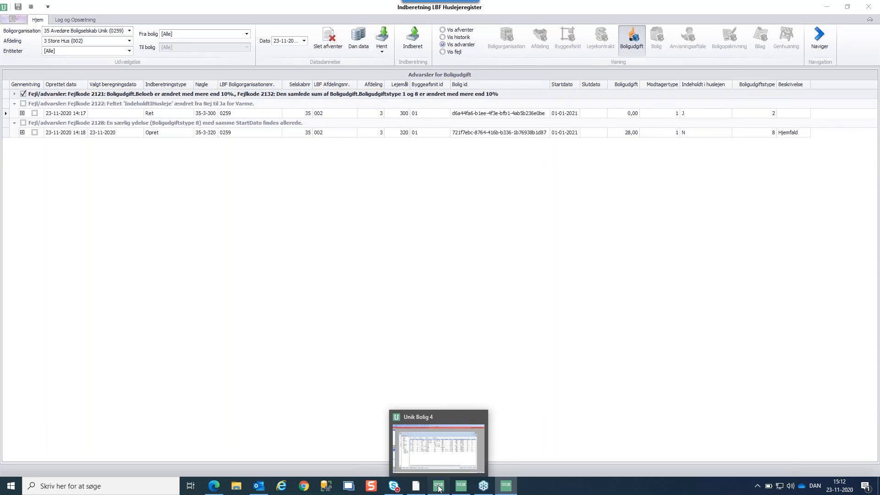
Remove the 0,00 warning Varme line so the 01-01-2021 Varme line at 495,00 shows Hentet
click(438, 487)
right_click(185, 196)
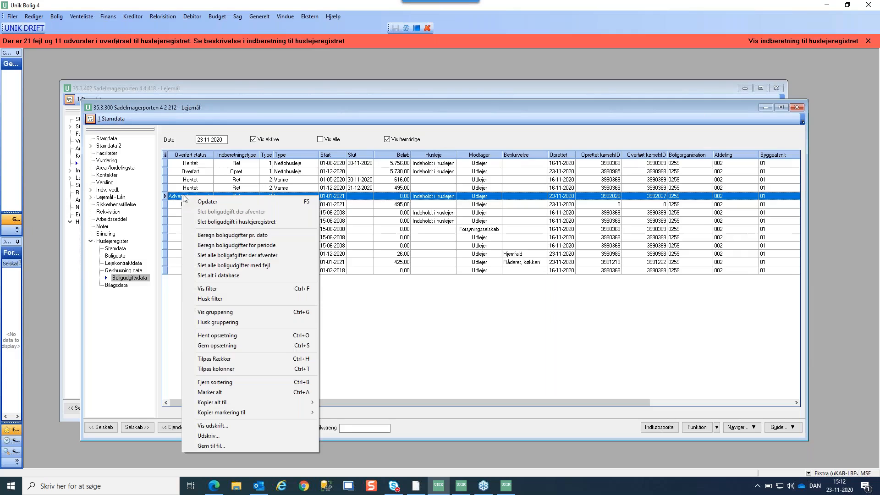
click(213, 222)
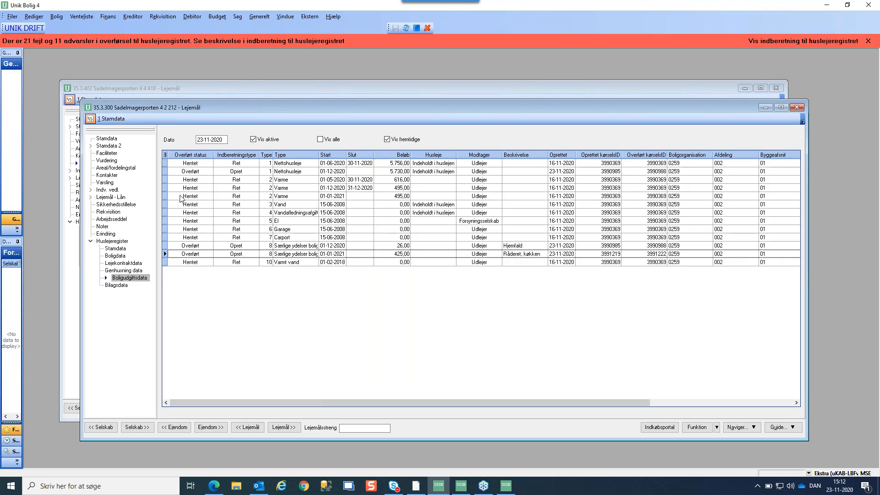
click(179, 196)
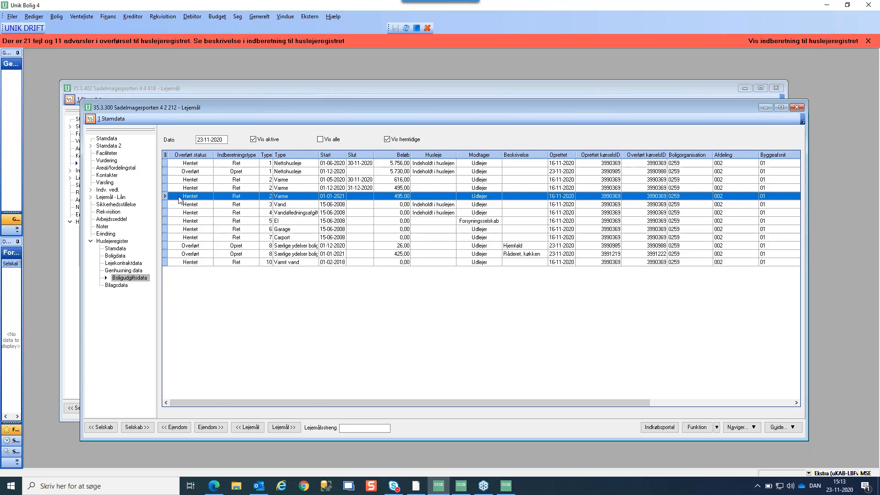
Recalculate lease 35.3.300's housing costs as of the date with 'Beregn boligudgifter pr. dato'
right_click(179, 200)
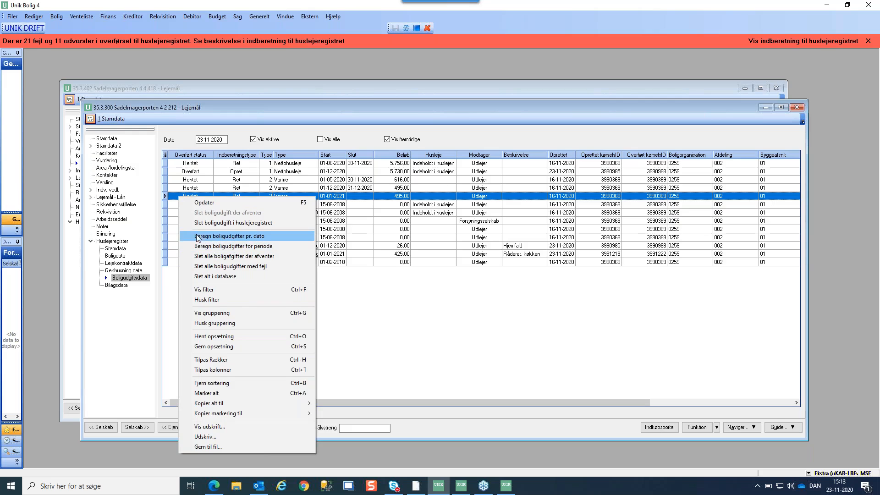
click(172, 286)
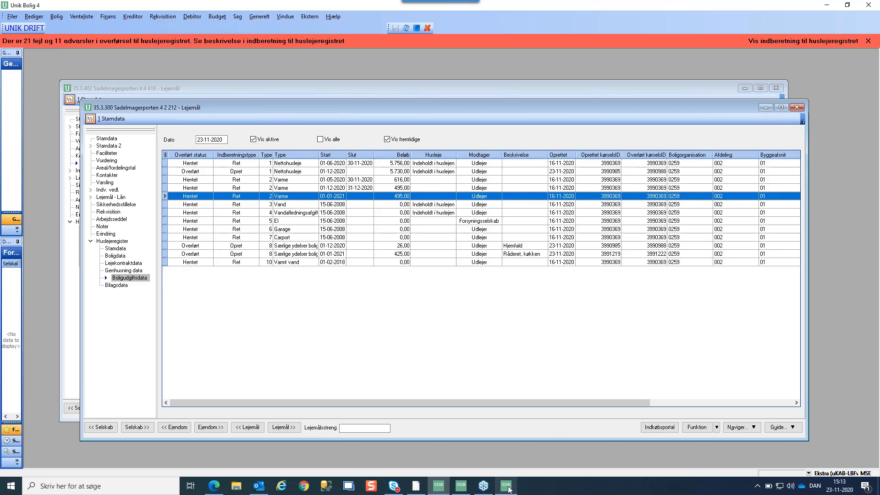
mouse_move(508, 488)
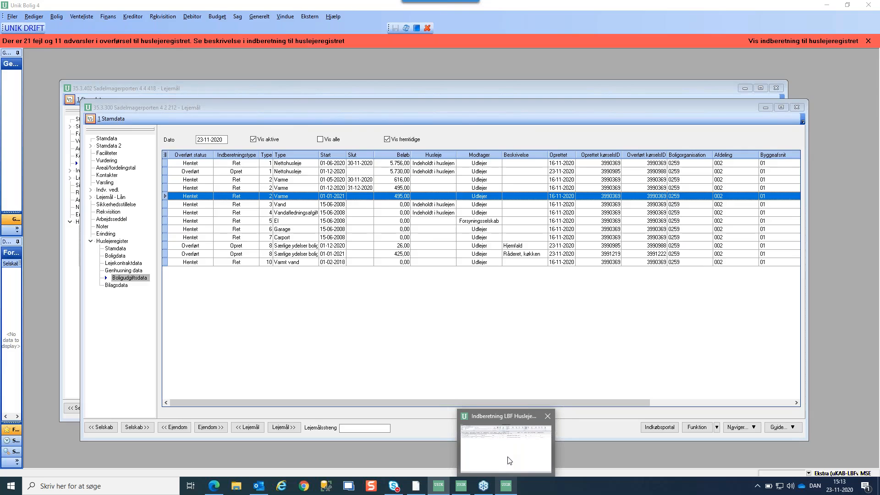
In the LBF report, collapse Fejlkode 2122 and open lease 35-3-320's 2128 warning in Unik Bolig 4
click(510, 460)
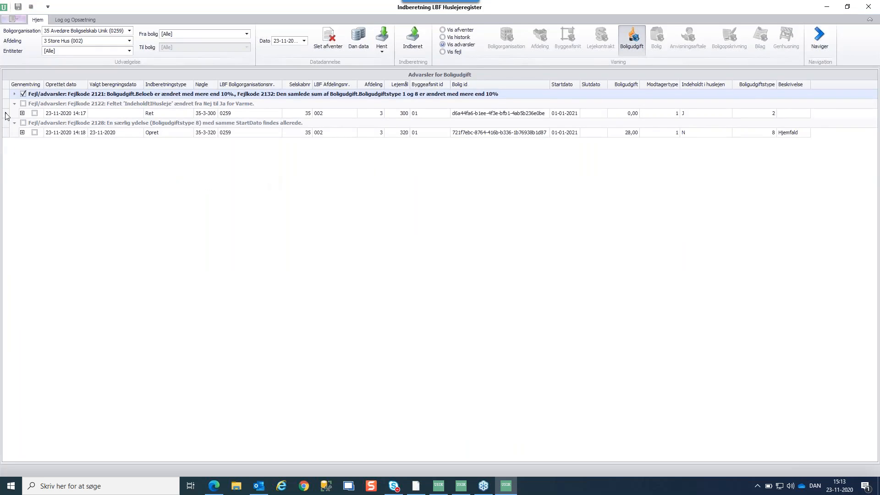
click(23, 104)
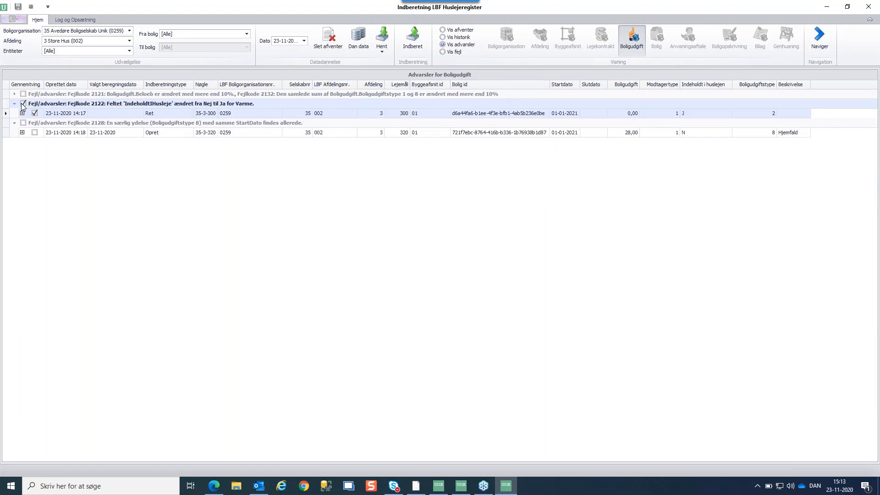
click(22, 104)
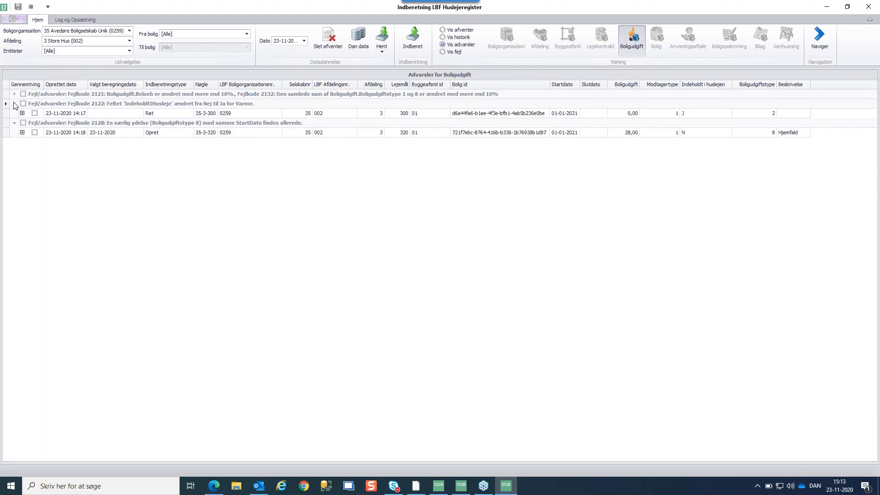
click(14, 104)
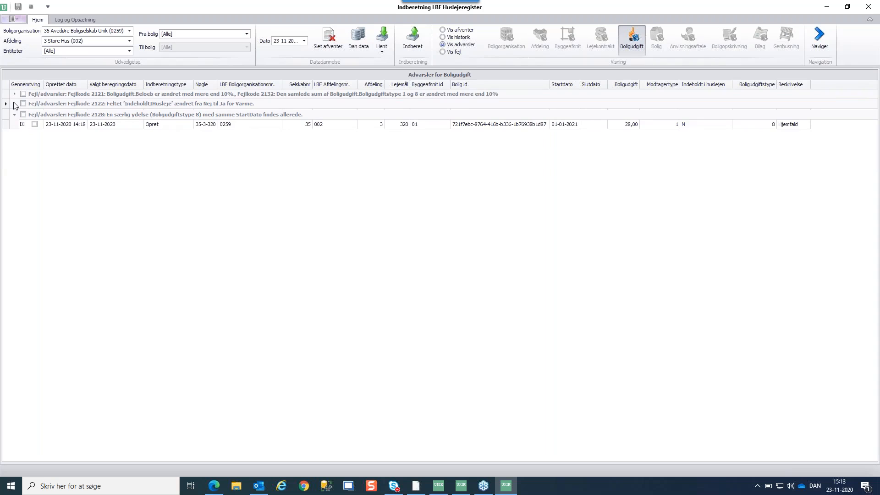
click(383, 124)
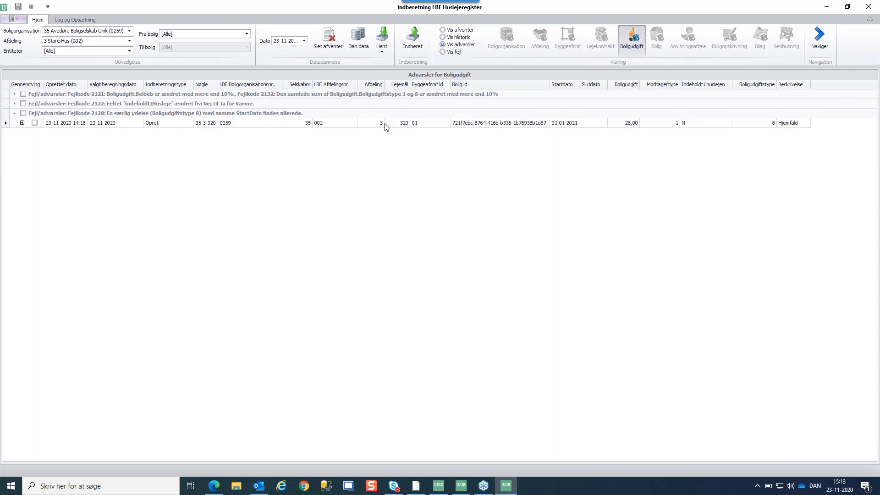
double_click(174, 124)
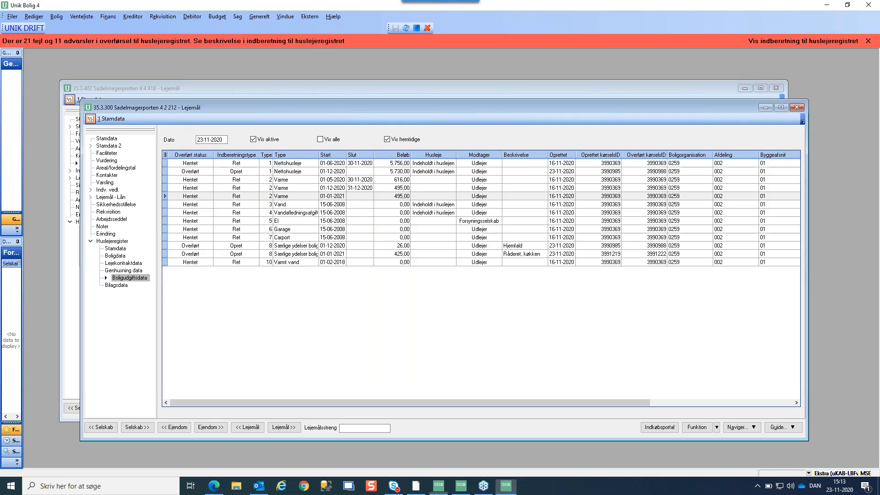
Review lease 35.3.320's housing-cost rows: 300,00 Råderet køkken and the 28,00 Hjemfald warning
key(alt+Tab)
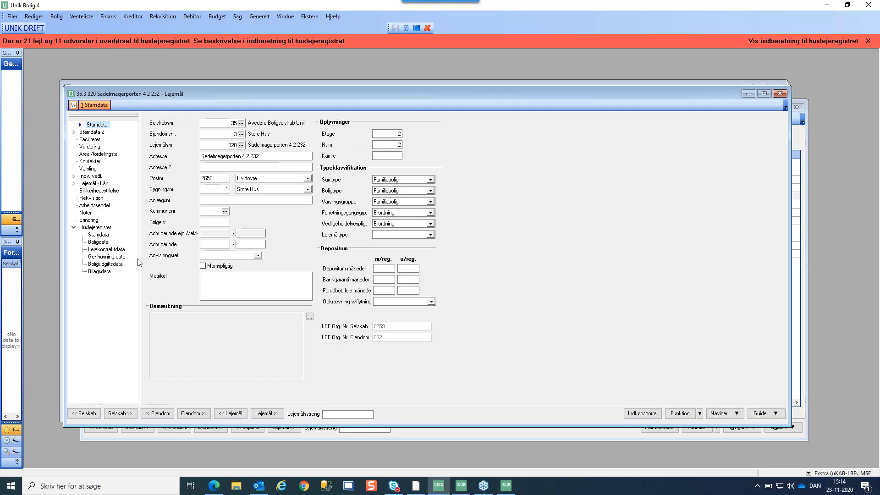
click(110, 263)
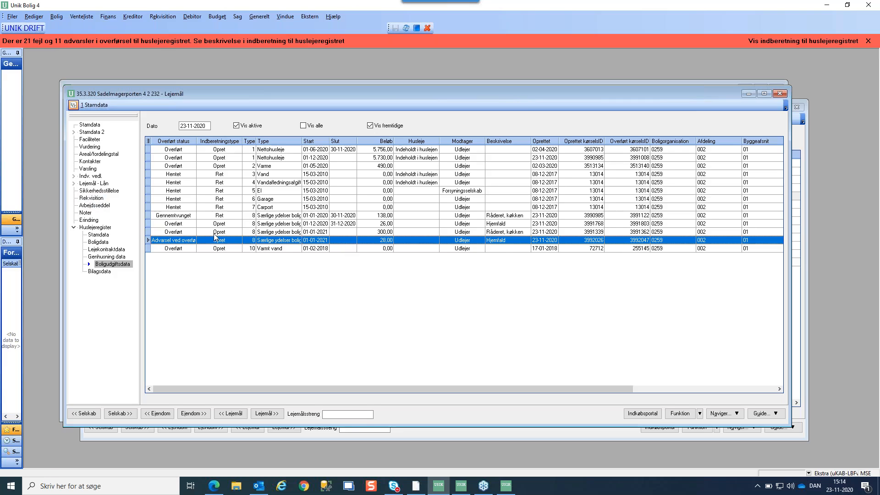
click(191, 232)
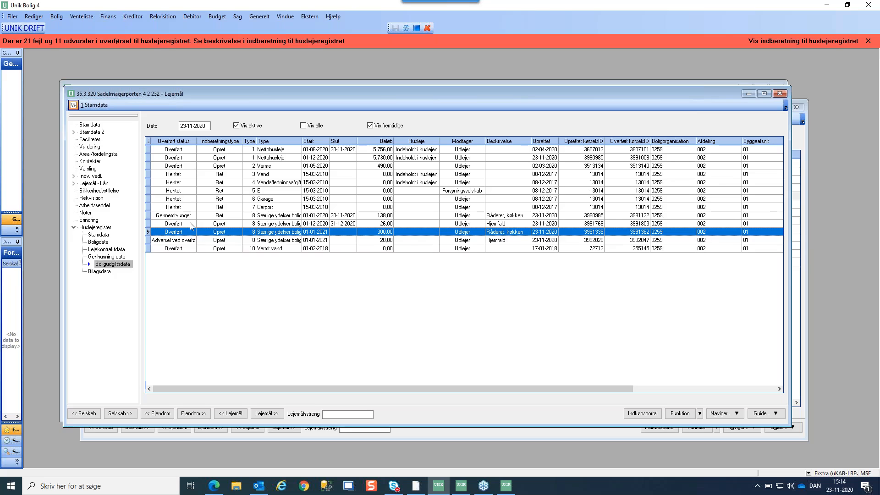
click(192, 242)
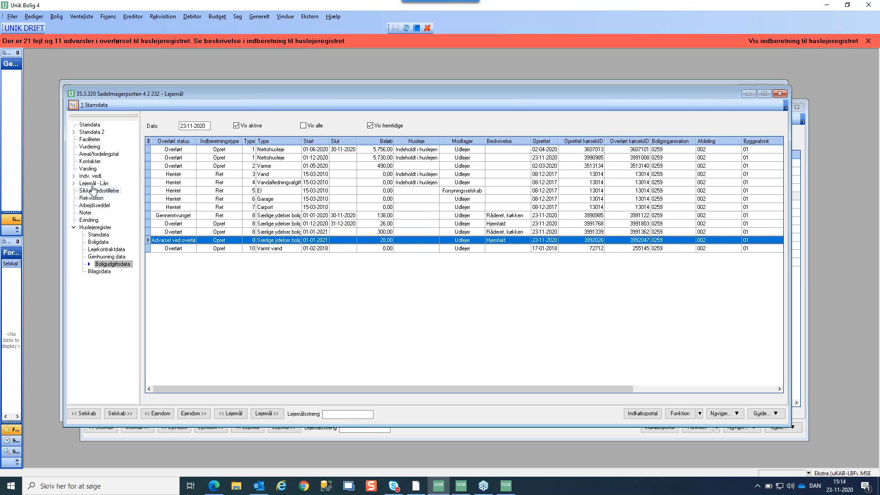
click(88, 170)
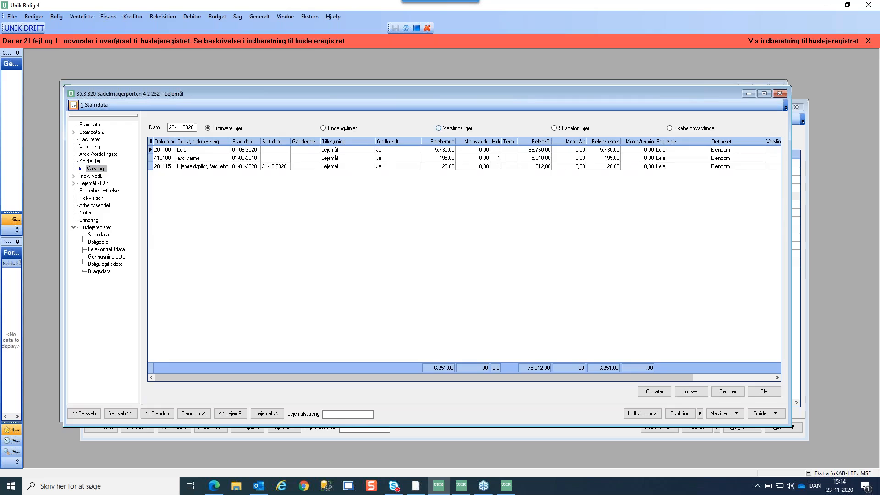
List lease 320's notice lines, checking 201115 Hjemfald at 28,00 and Køkken modernisering at 300,00
click(439, 128)
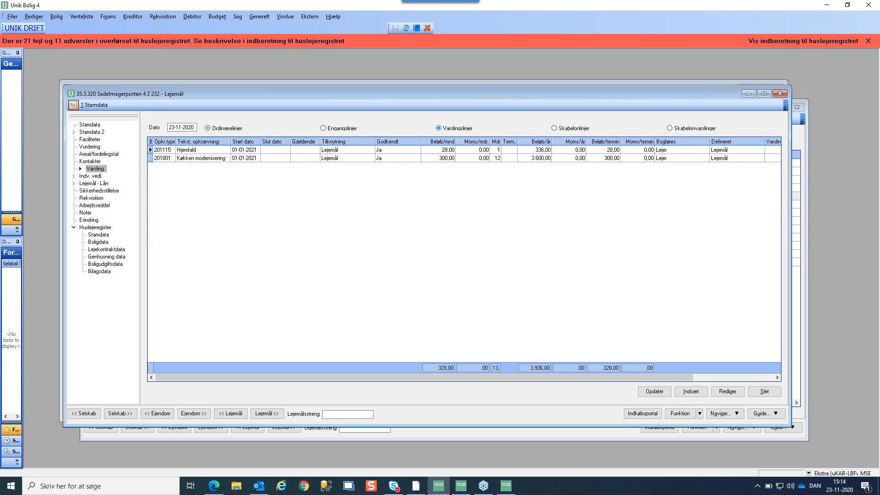
click(392, 154)
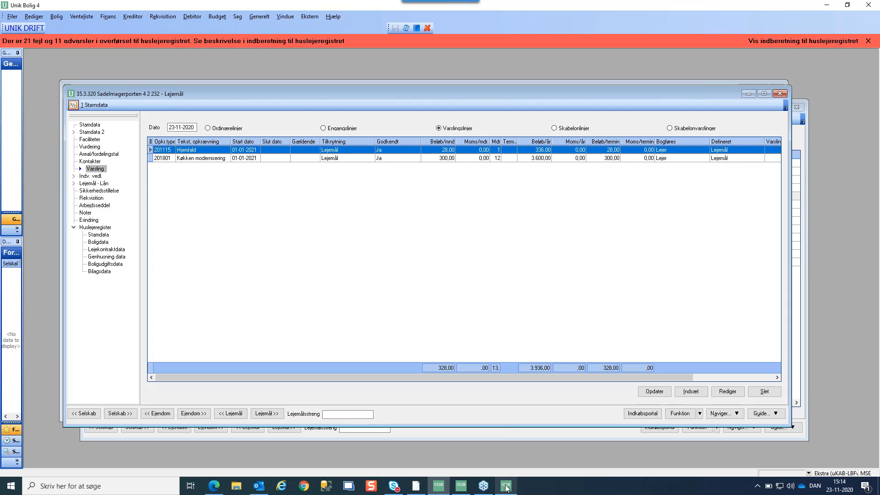
mouse_move(506, 487)
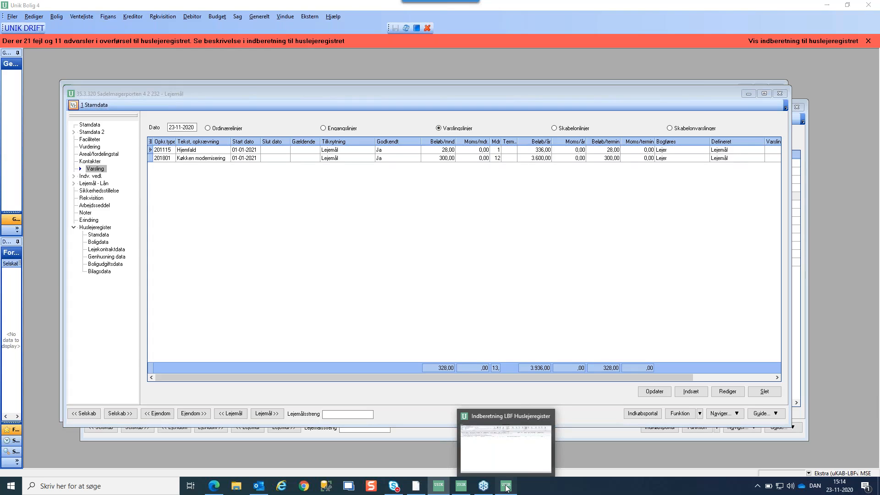
Mark all seven Fejlkode 2121 rows and submit them to the LBF rent register with Indberet
click(506, 489)
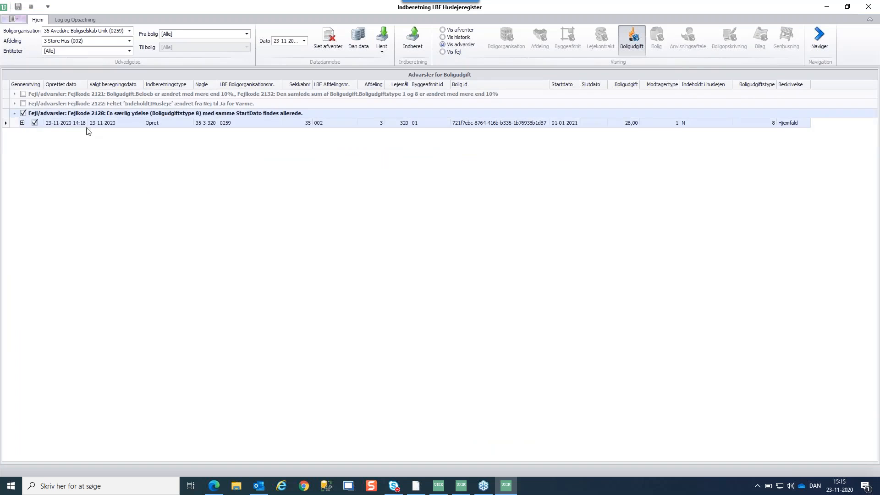
click(14, 114)
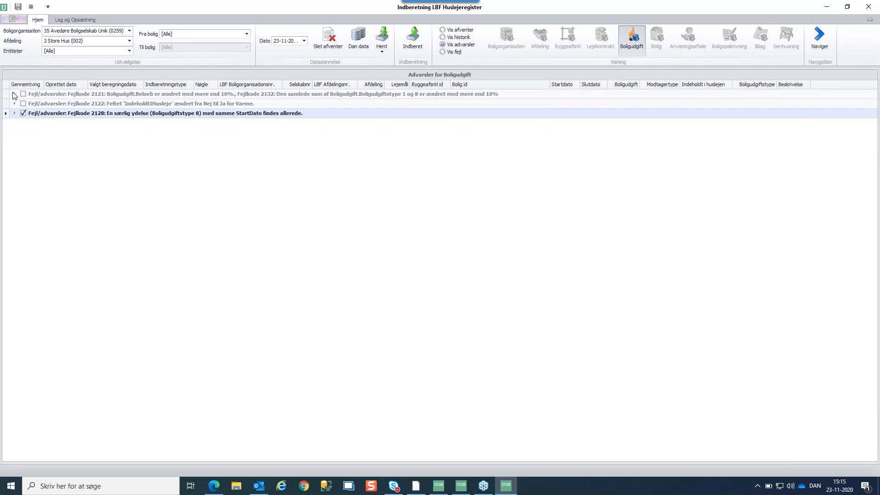
click(14, 94)
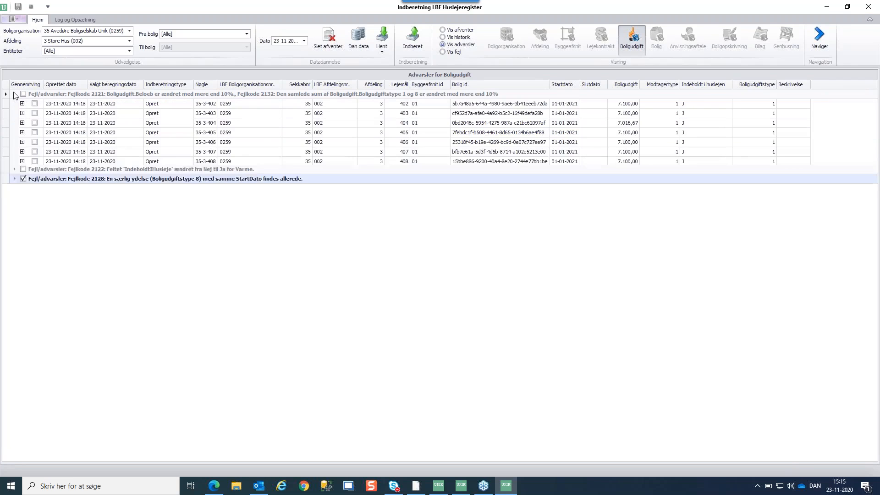
click(14, 171)
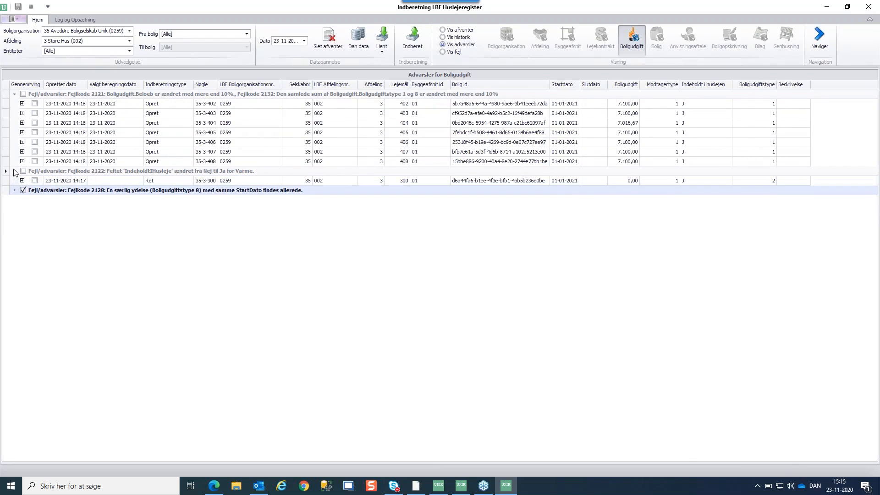
click(23, 95)
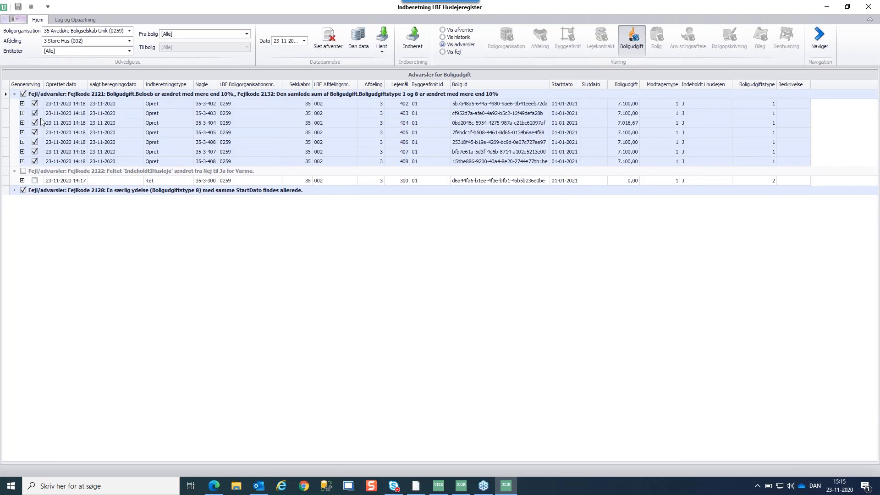
click(14, 191)
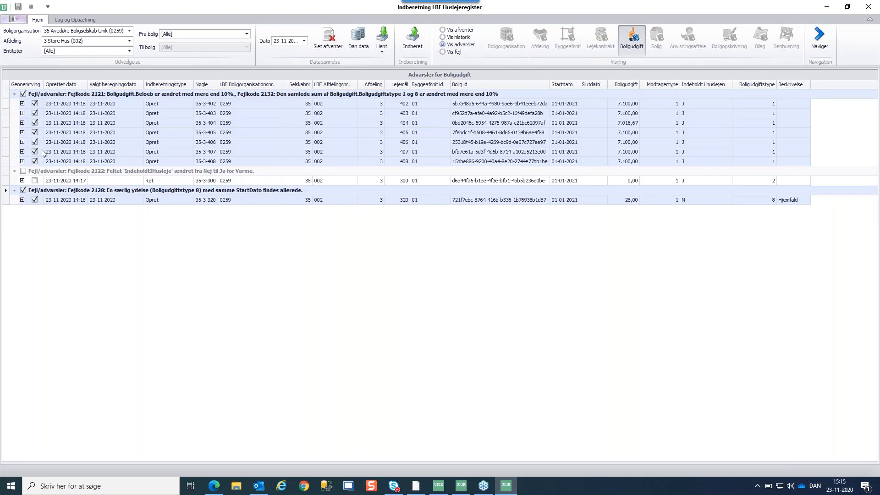
click(412, 43)
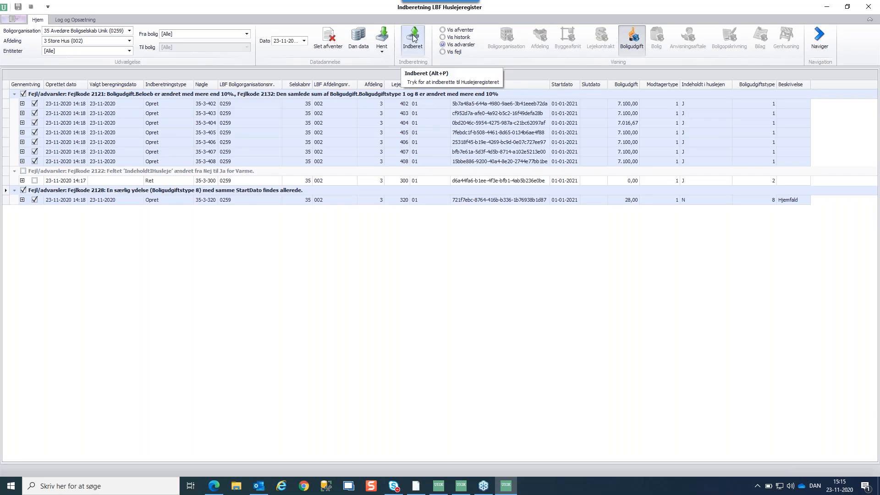
click(414, 38)
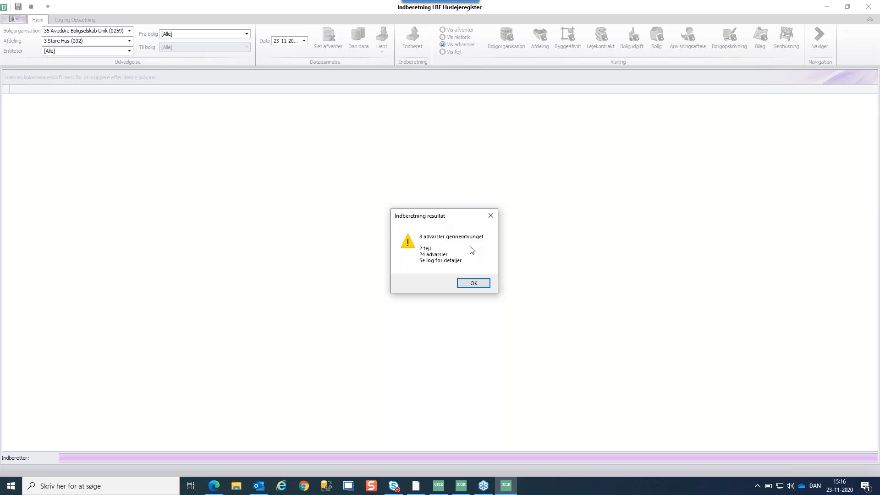
Dismiss the result message and check the log: 2 errors, 11 entities transferred without errors
click(474, 284)
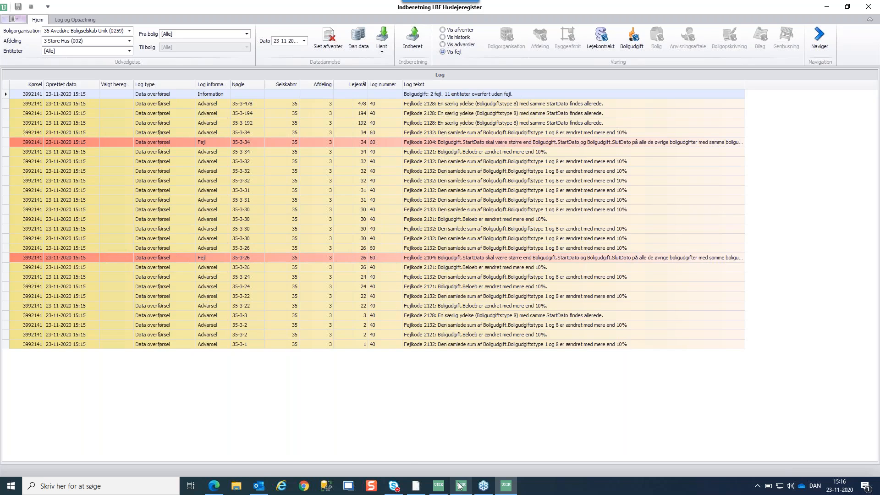
mouse_move(460, 485)
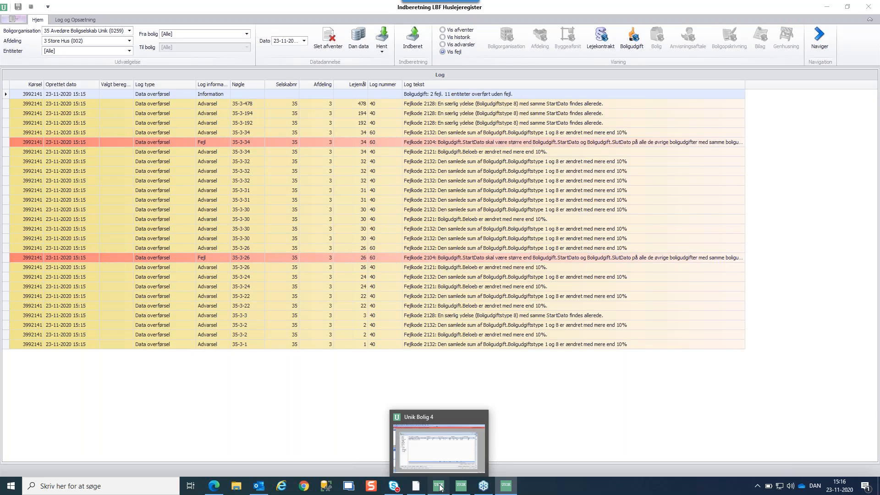
Confirm lease 35.3.320's 28,00 Hjemfald line is Gennemtvunget, then close the 320 and 300 lease windows
click(439, 488)
click(136, 277)
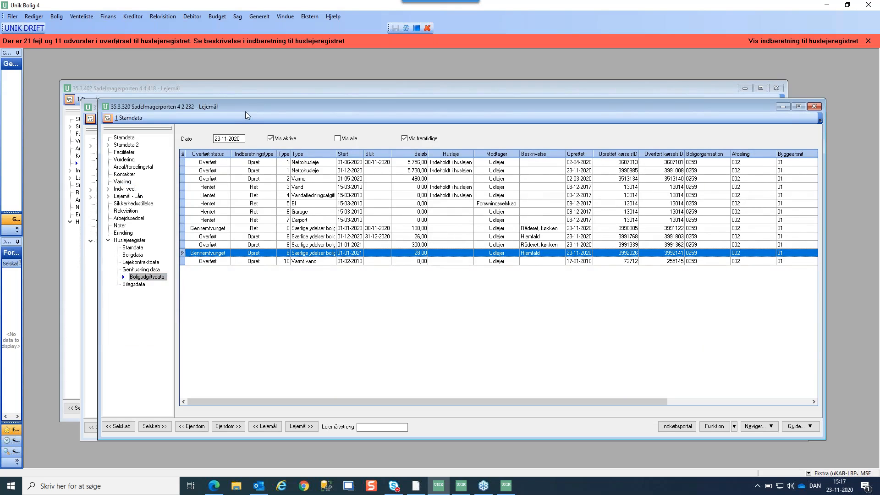
click(814, 107)
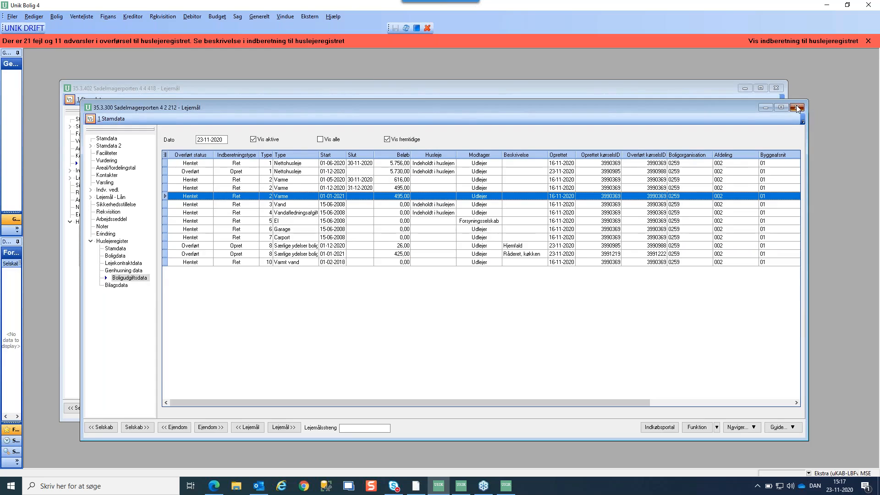
click(797, 107)
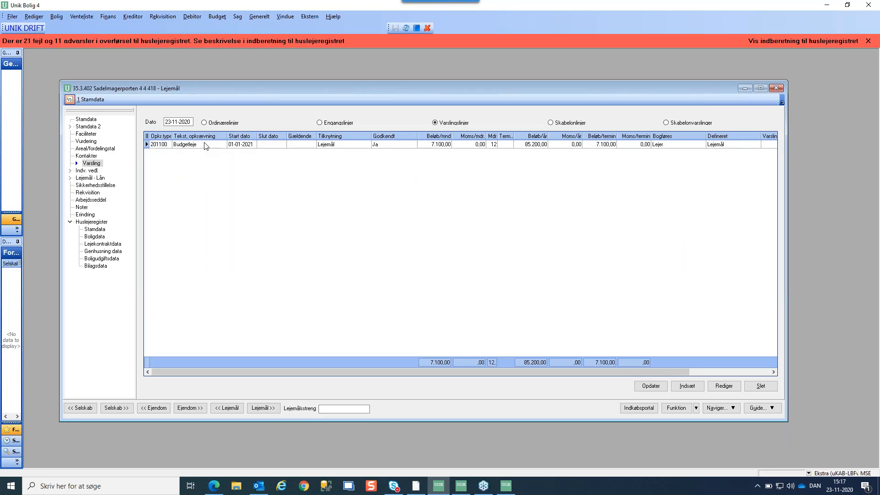
Page through the housing-cost data to lease 405's forced 7.100,00 net rent from 01-01-2021
click(99, 260)
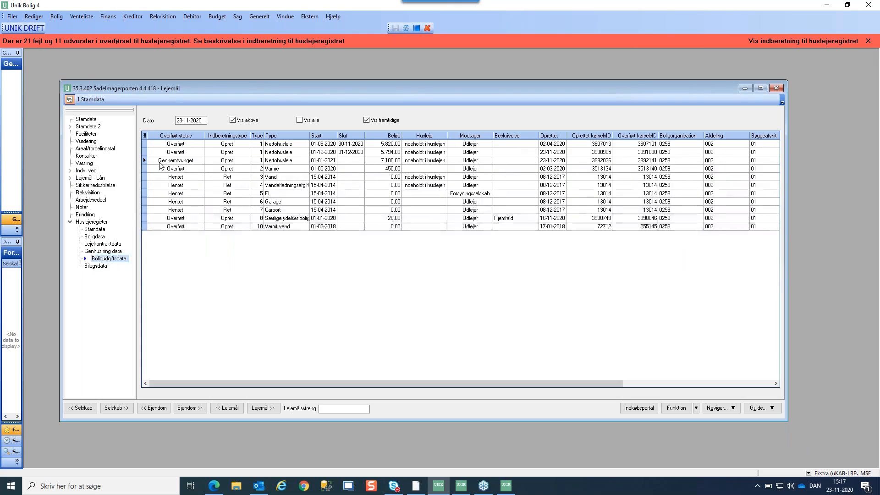
click(157, 162)
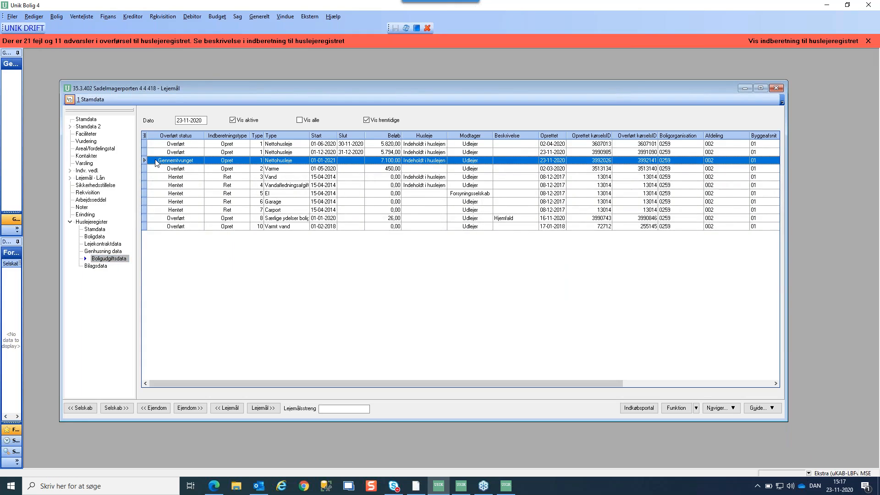
click(266, 412)
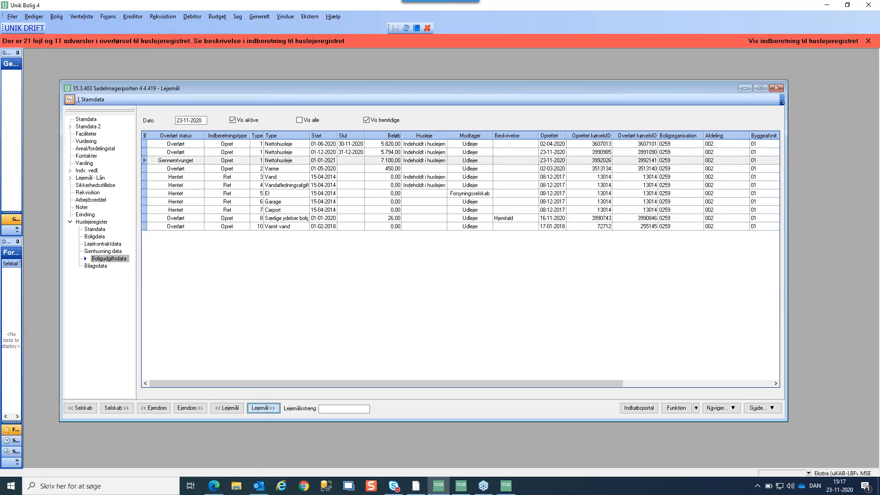
click(265, 407)
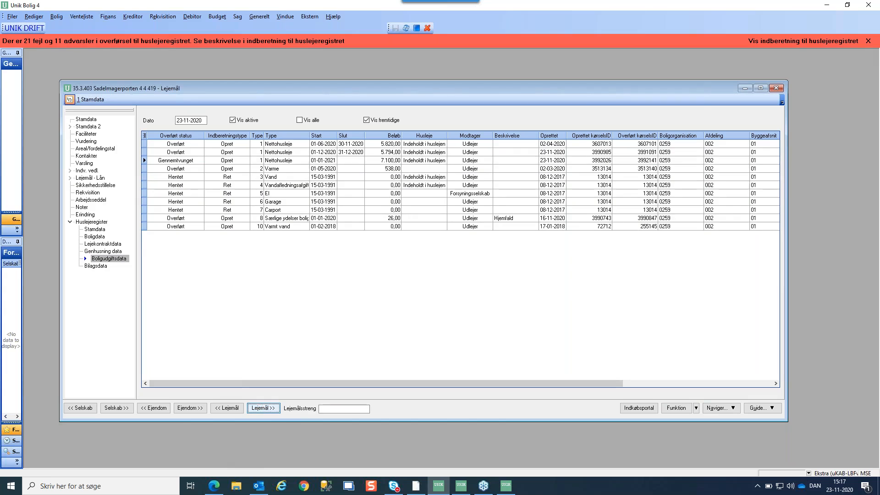
click(265, 407)
click(263, 409)
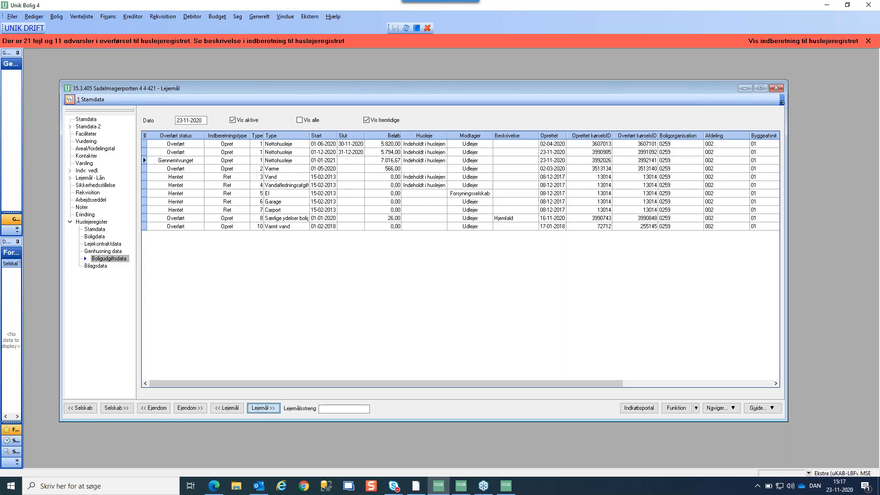
click(163, 161)
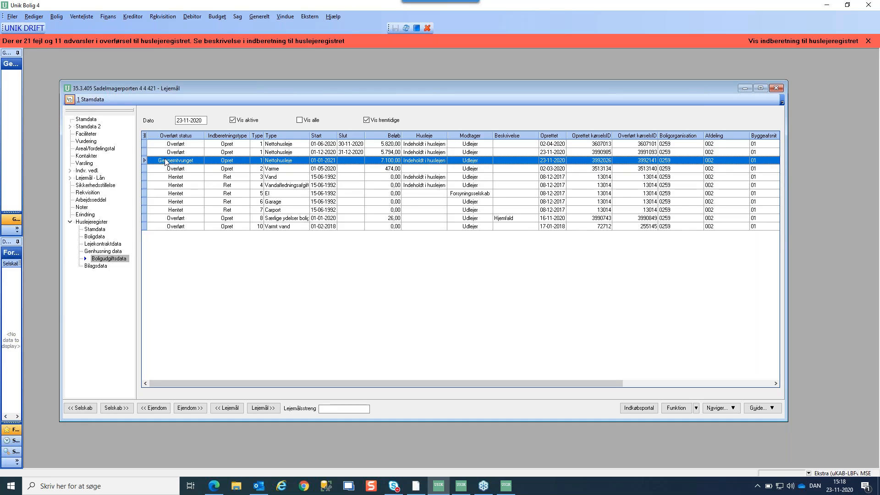
Load lease 304 in the Stamdata master-data form
click(86, 120)
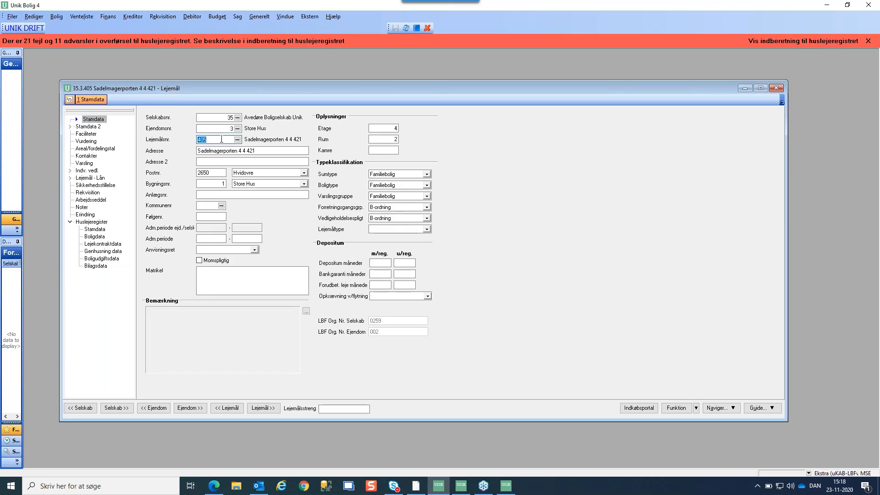
text(304)
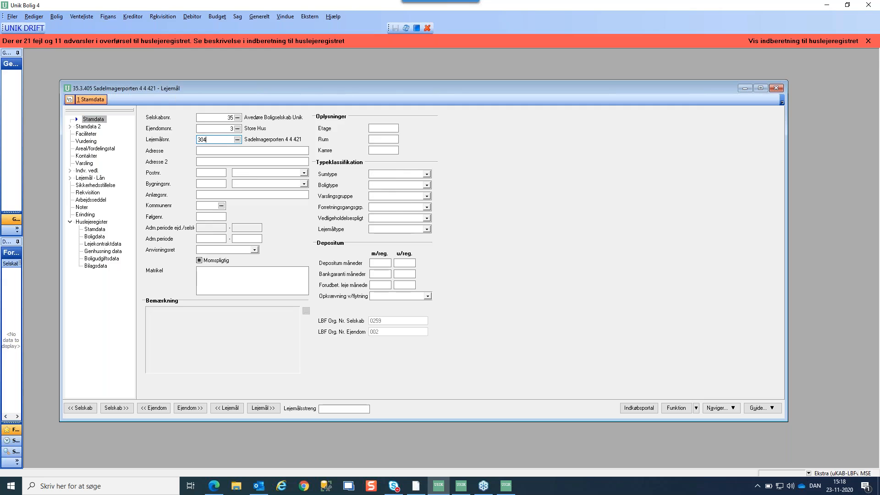
key(Tab)
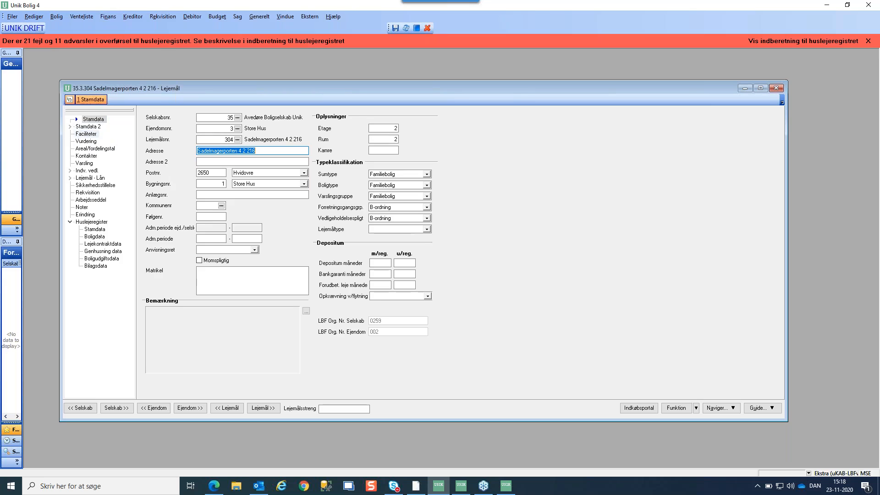
Show lease 304's ordinary charge lines and start a new, empty charge definition
click(83, 159)
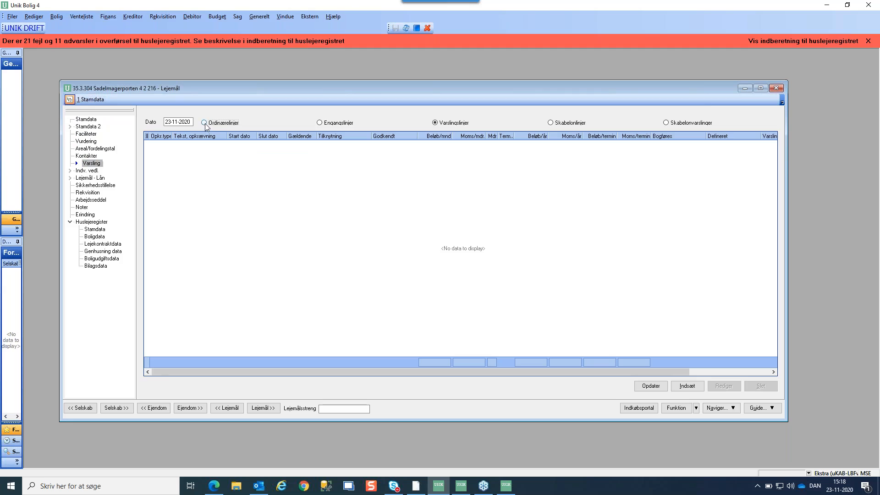
click(204, 123)
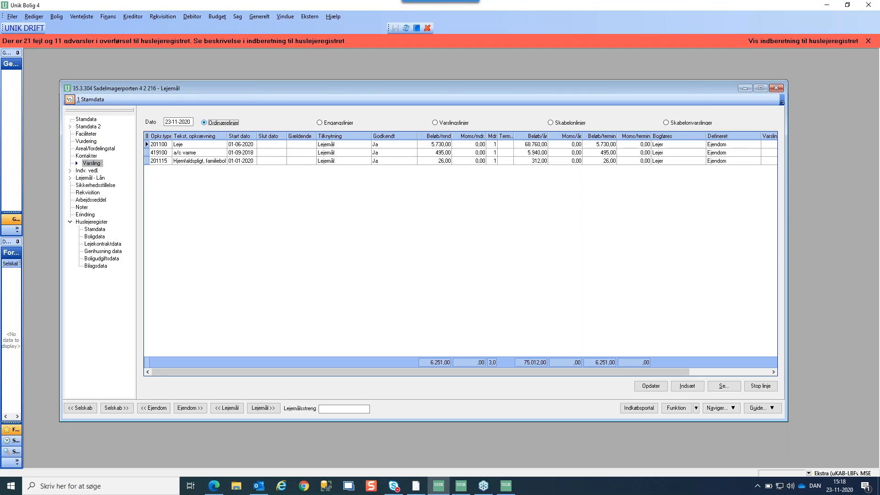
click(193, 146)
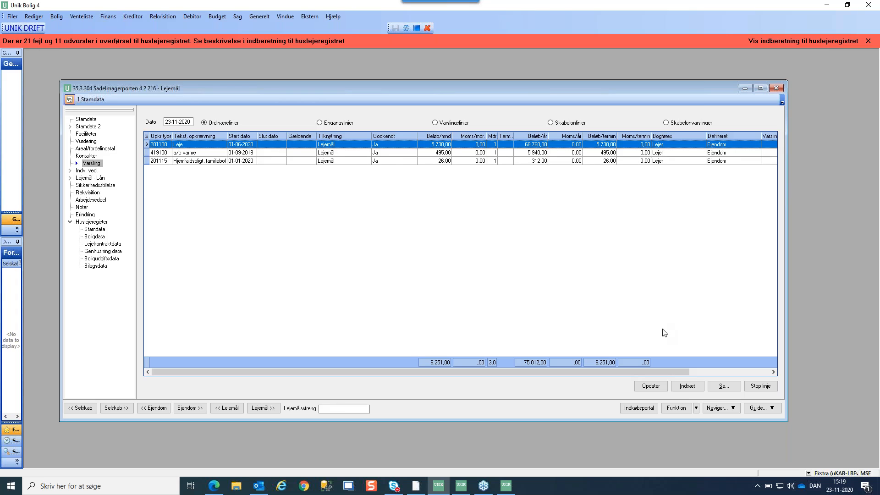
click(687, 386)
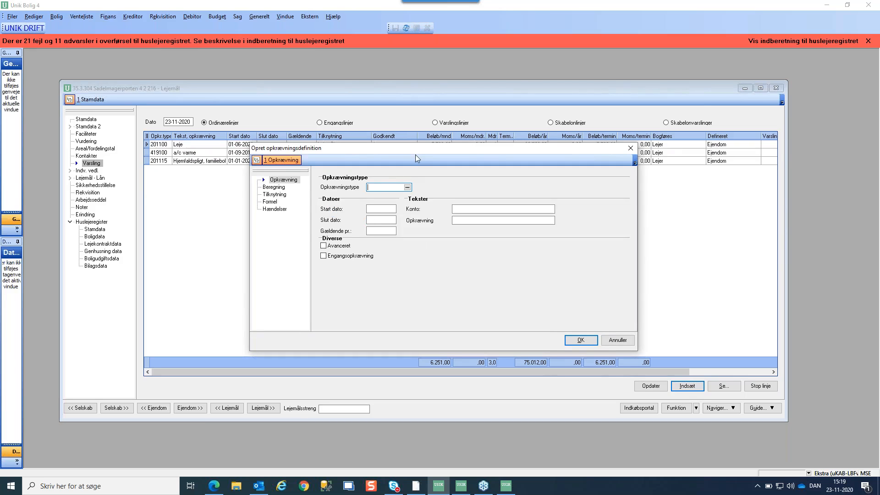
Enter charge type 201100, start date 01-01-2021 and effective date 01-06 in the new charge form
drag(416, 152, 386, 197)
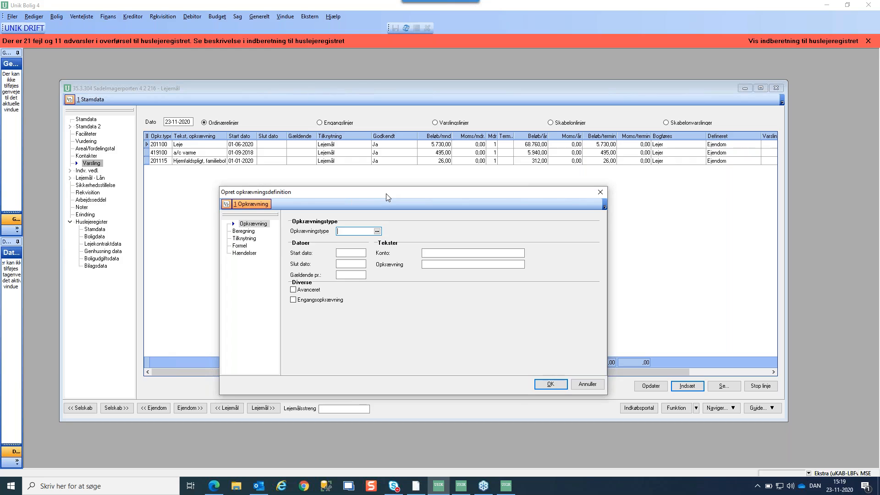
text(201100)
key(Tab)
text(01-01-2021)
key(Tab)
key(Tab)
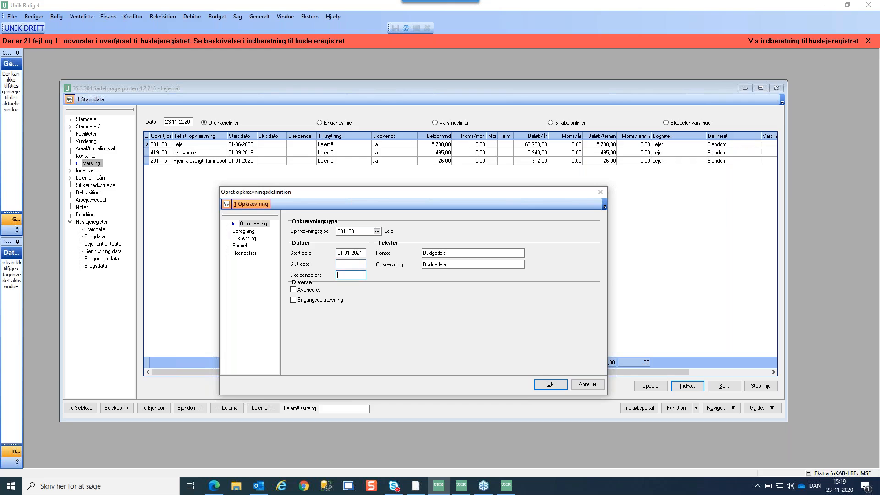
text(01-)
text(06)
key(Tab)
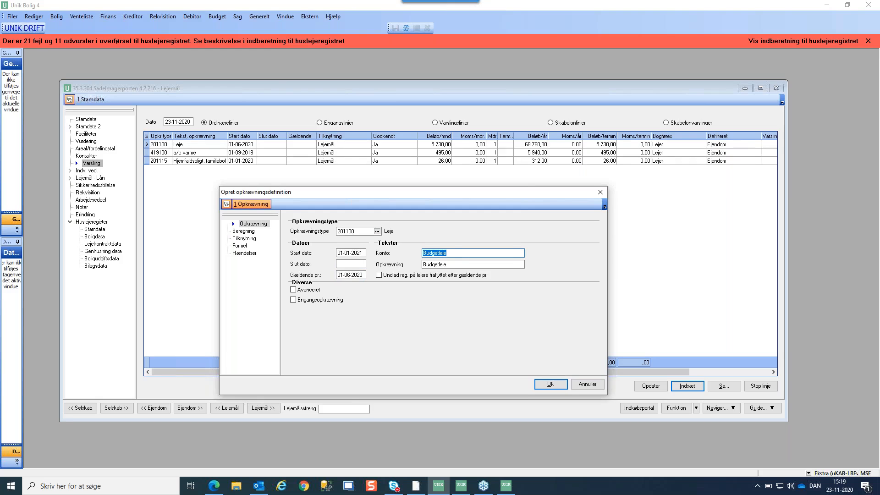
Check the fixed 63.900,00 yearly amount, save the charge and accept the one-off notices
click(245, 232)
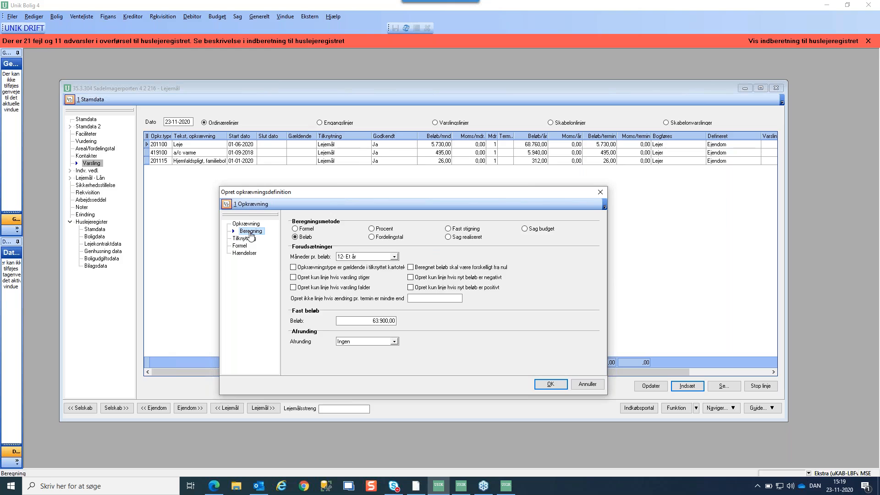
click(350, 321)
click(551, 384)
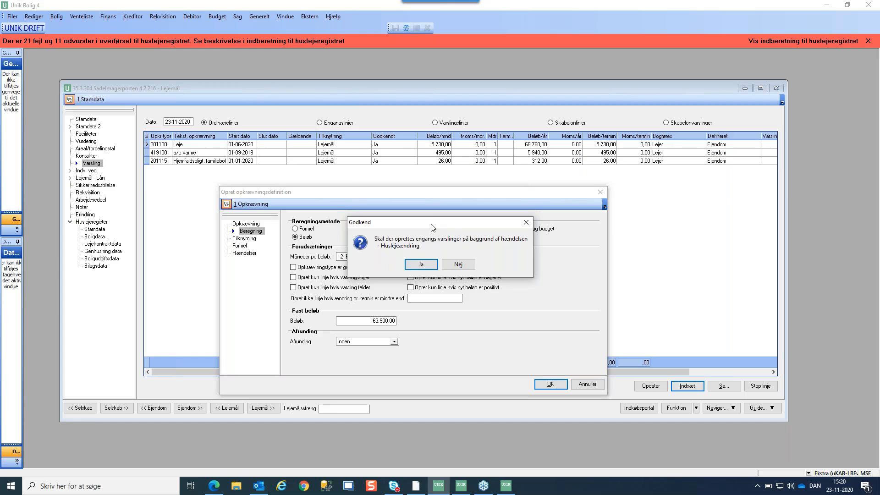
drag(433, 224, 422, 228)
click(409, 265)
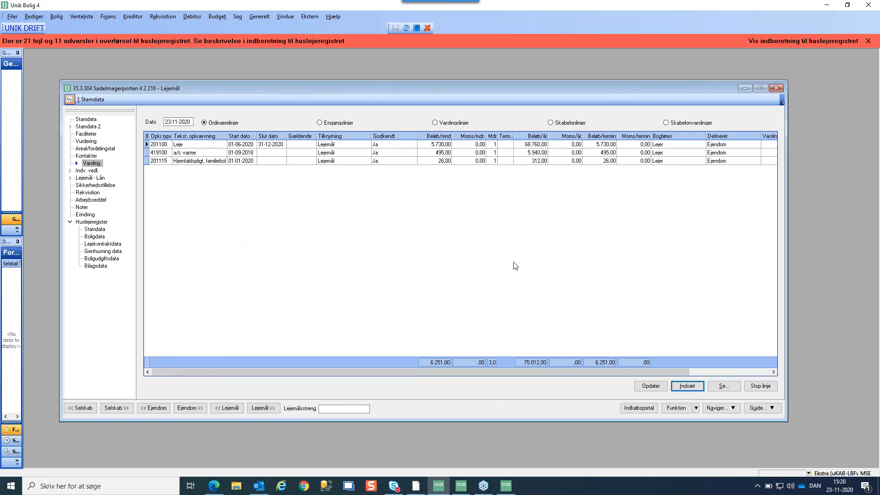
Review the linked tenant's rent overview: Husleje 5.325,00 and Reg husleje 2.895,00
click(722, 408)
click(719, 356)
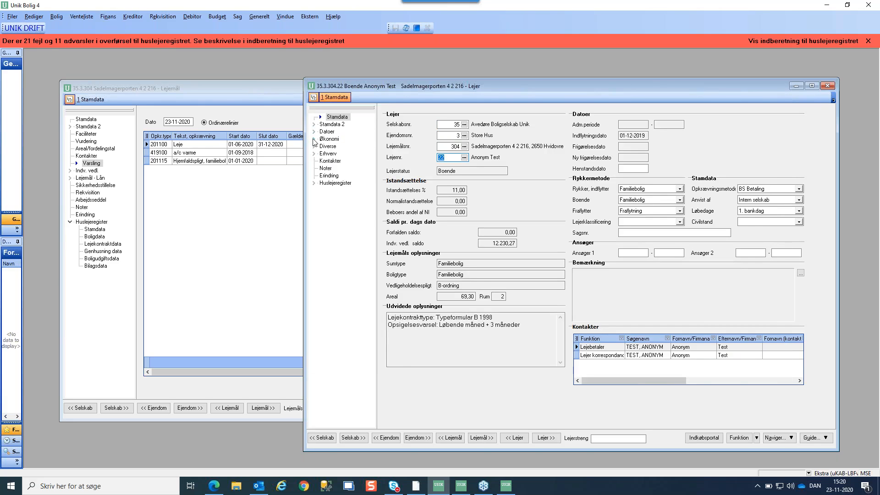
click(314, 139)
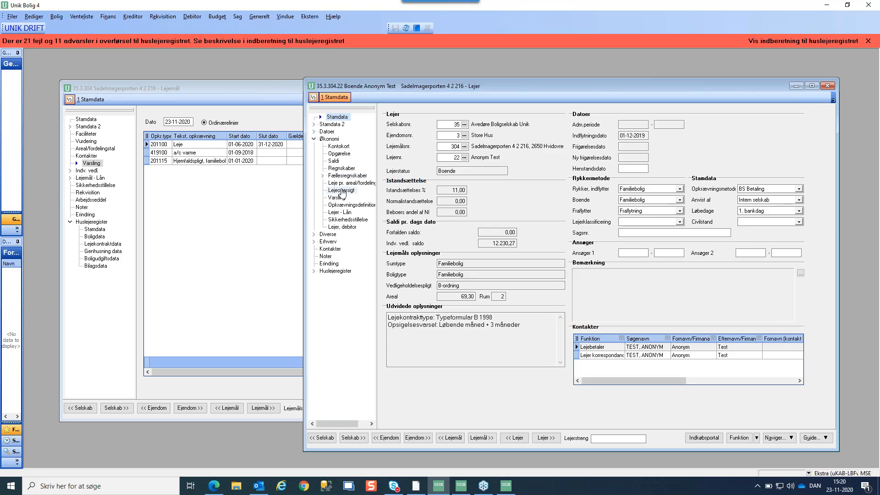
click(342, 191)
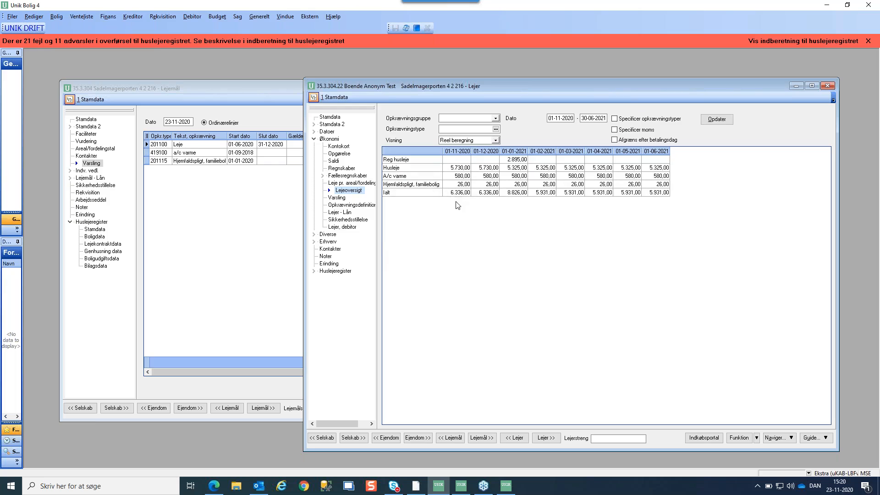
click(507, 168)
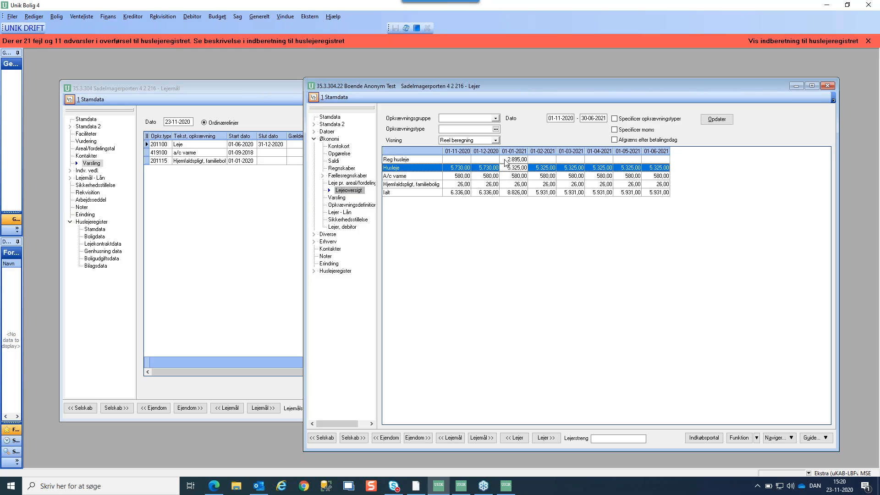
click(506, 160)
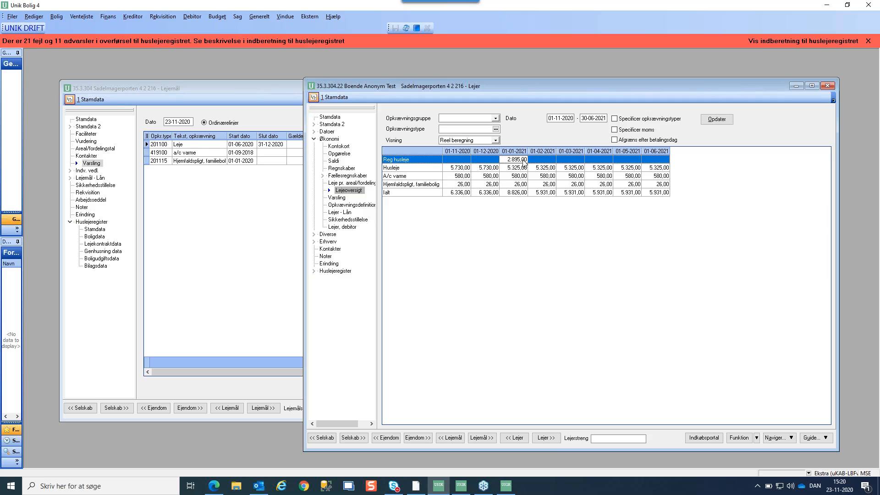
click(236, 215)
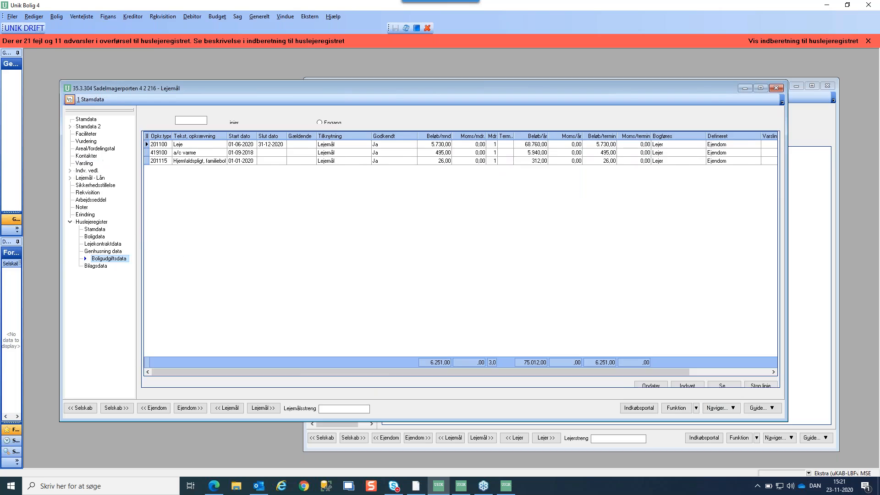
Review the -405,00 Tilbagebetaling line and the Fremtidig 5.325,00 net rent from 01-01-2021
click(156, 244)
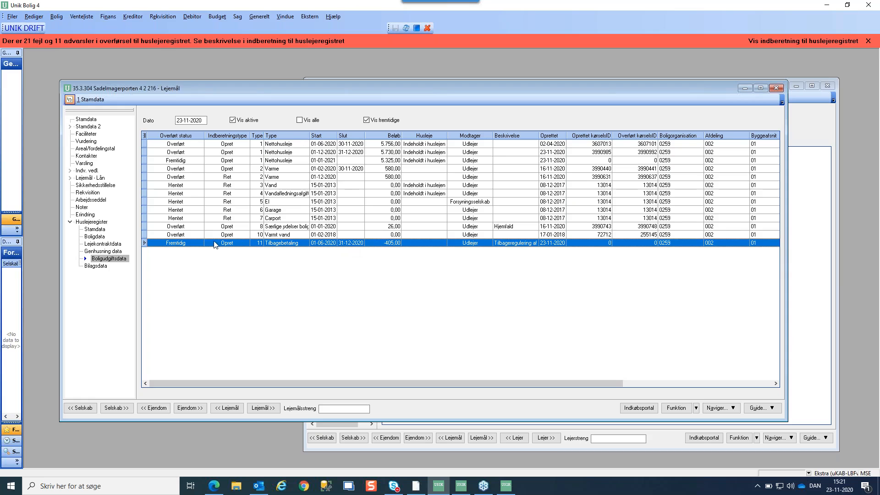
click(160, 162)
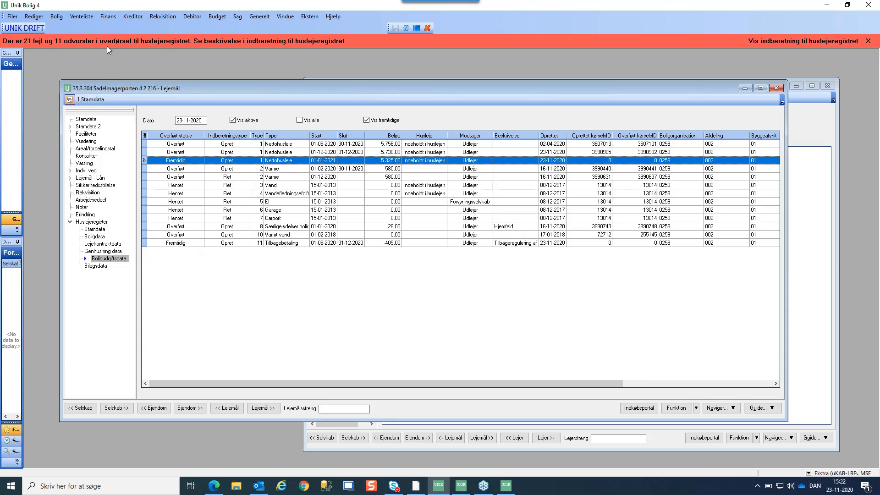
Move to lease 305 and show its ordinary charge lines
click(264, 409)
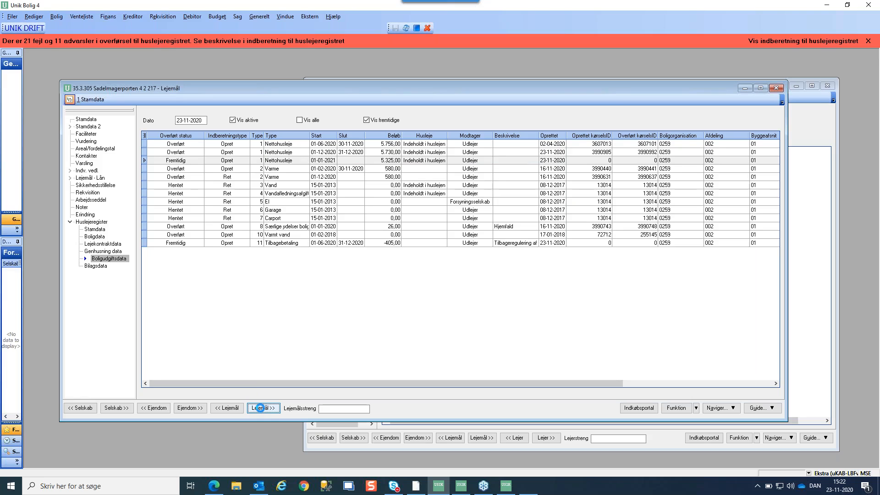
click(85, 164)
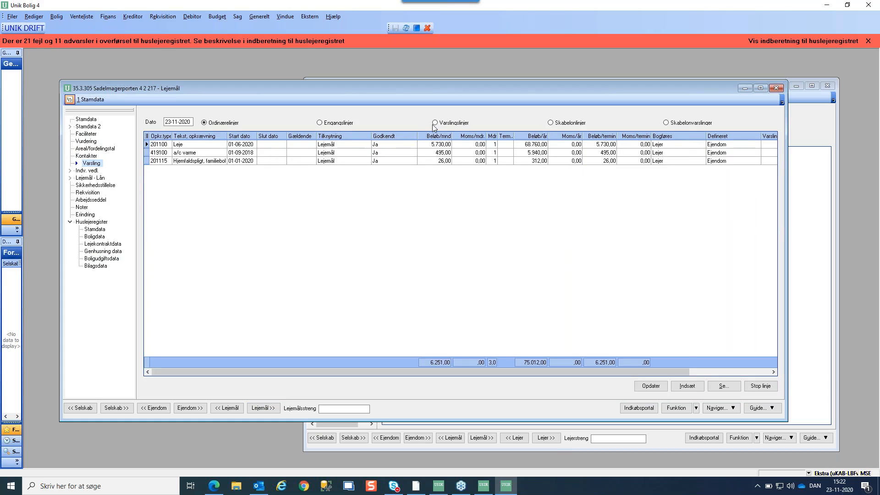
Add a 201170 charge line running from 01-01-2021 to 31-12-2021
click(691, 388)
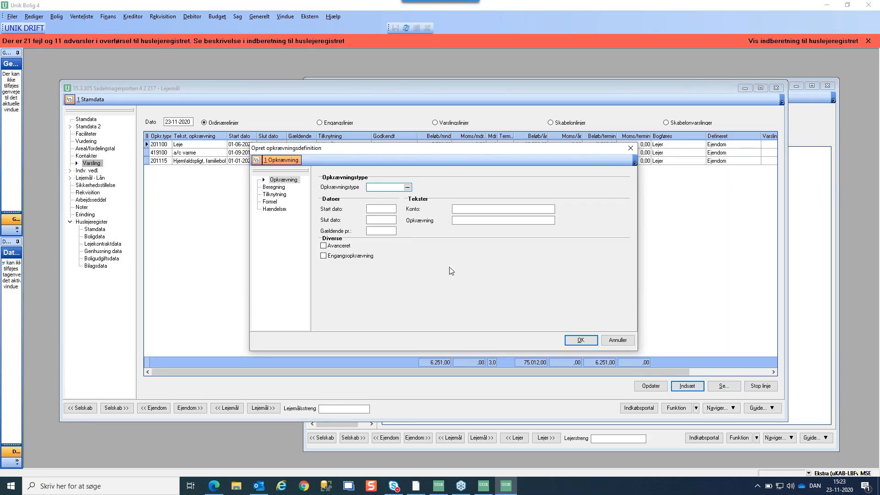
text(201170)
key(Tab)
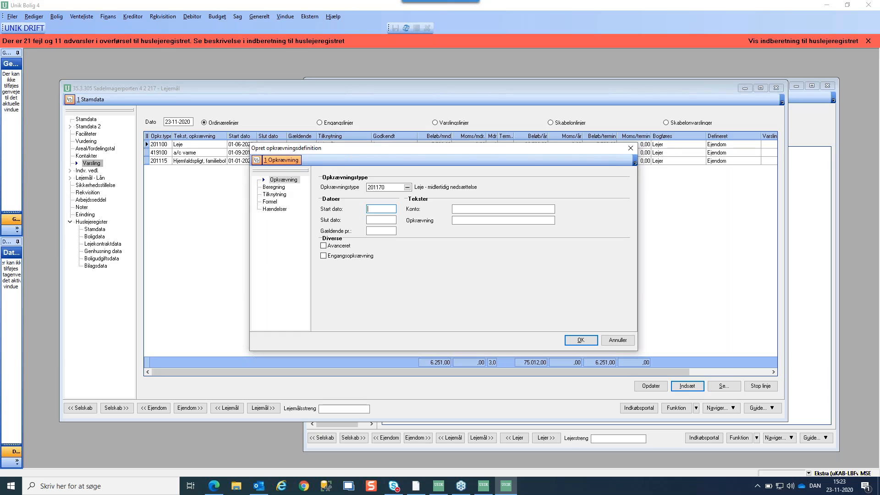
text(01-01-2021)
key(Tab)
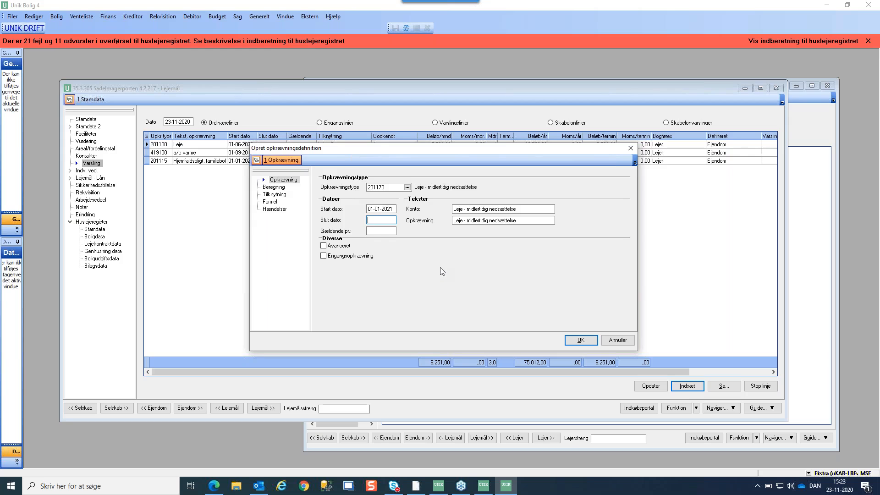
text(31-12-202)
text(1)
key(Tab)
Set the charge's fixed yearly amount to -2.400,00 and save the definition
click(271, 188)
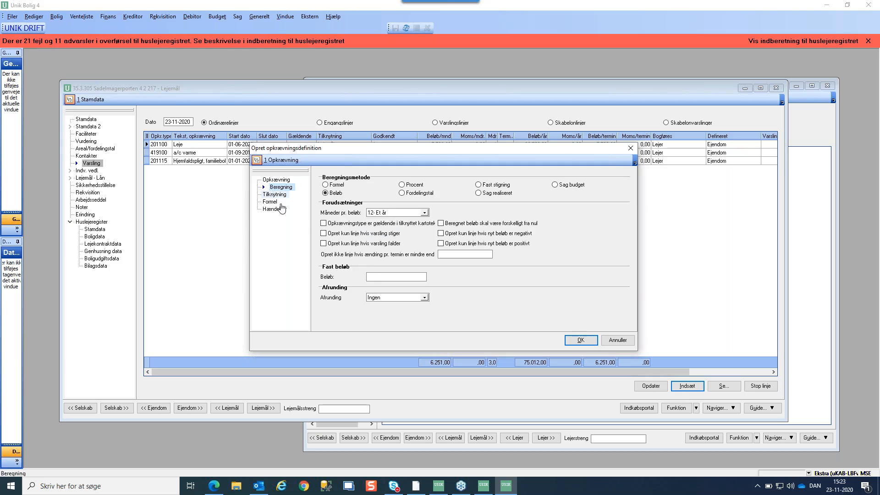
click(385, 277)
click(385, 278)
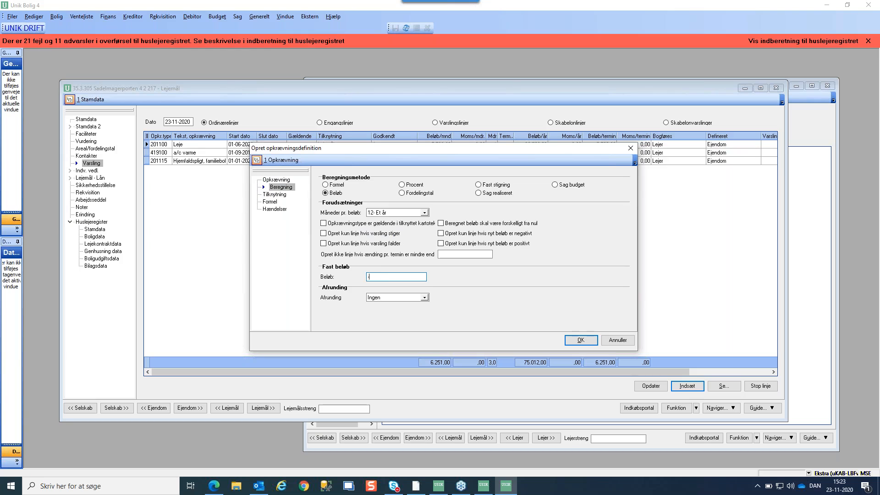
text(-2400)
key(Tab)
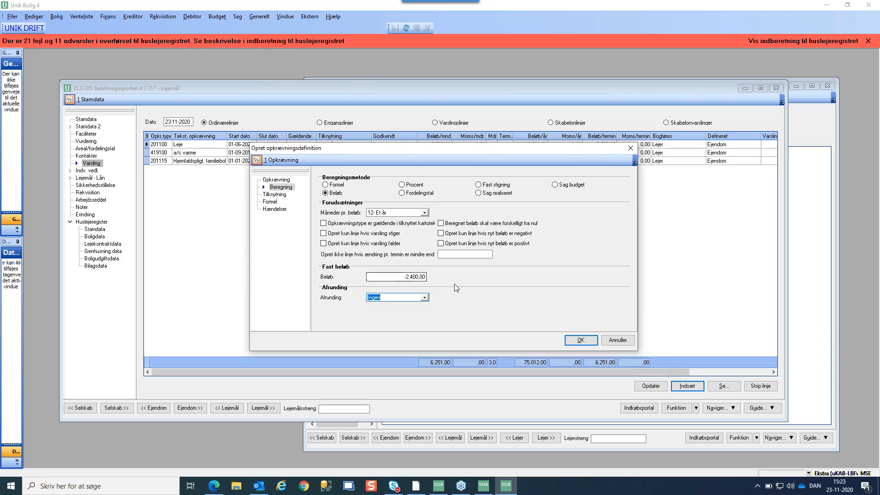
click(581, 342)
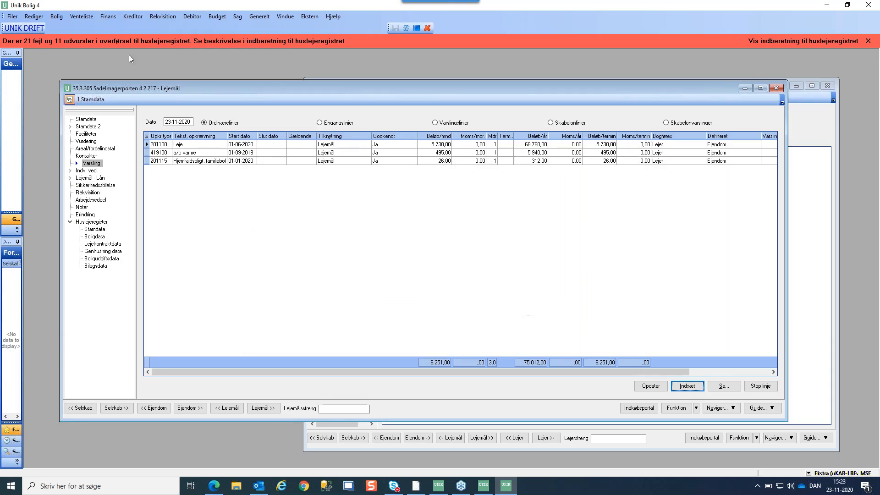
click(56, 16)
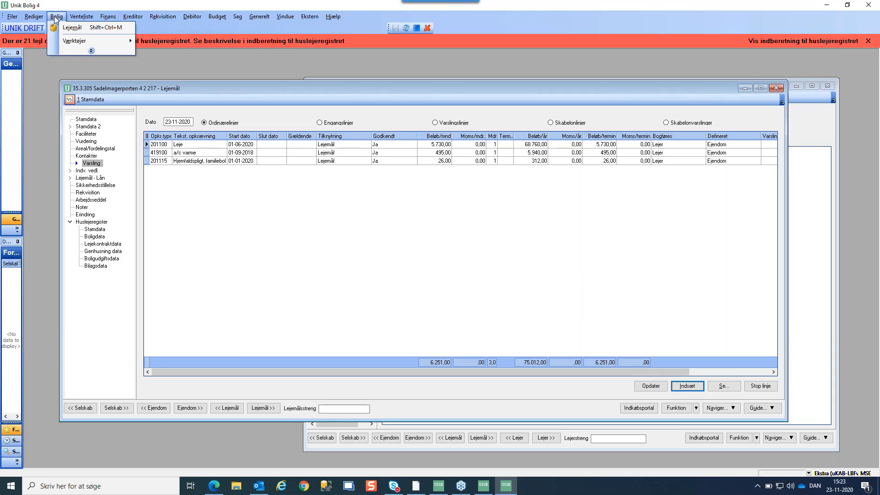
click(72, 49)
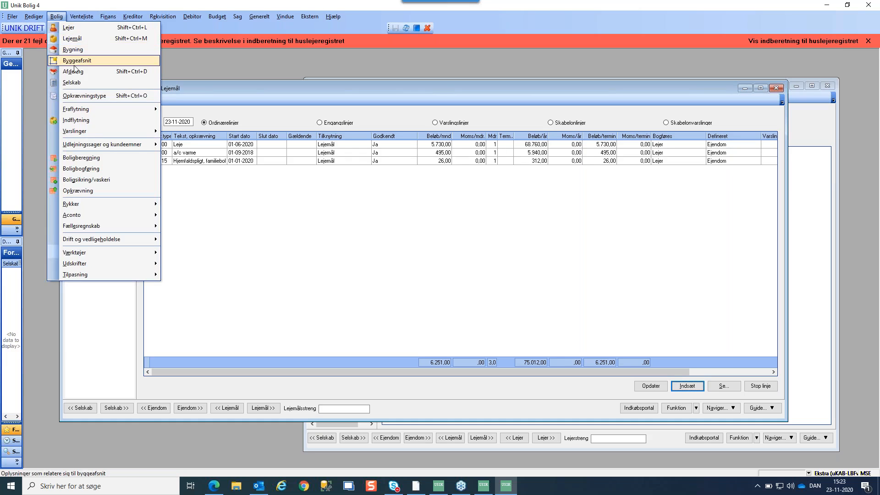
click(84, 95)
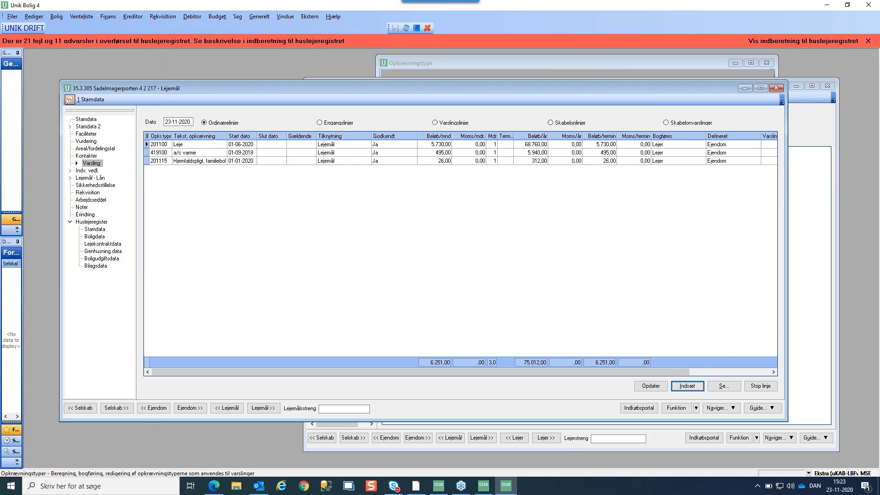
text(201170)
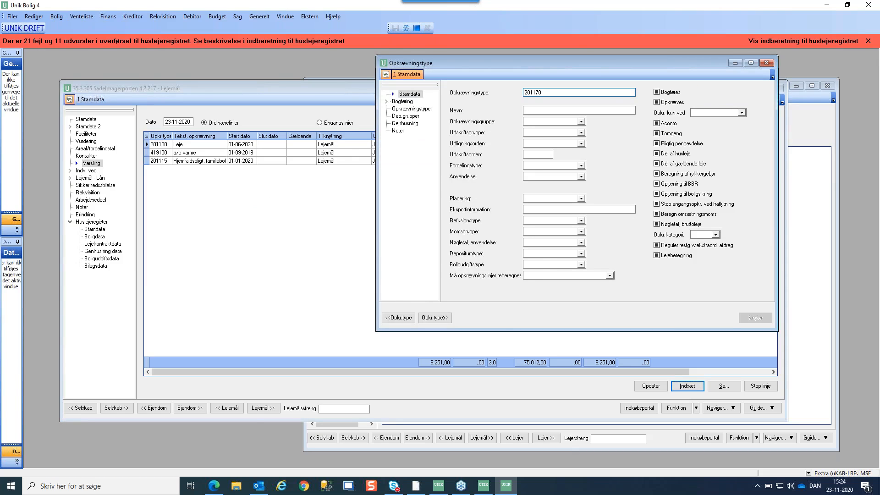
key(Tab)
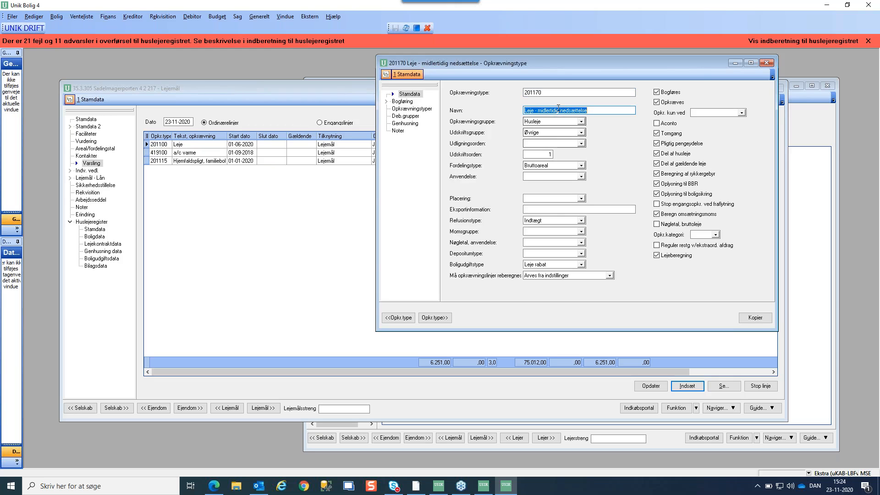
click(554, 265)
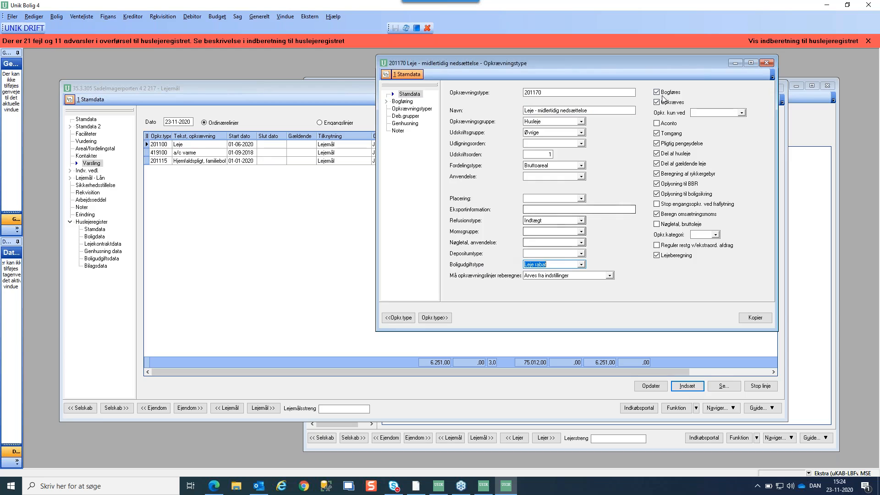
drag(690, 64, 666, 66)
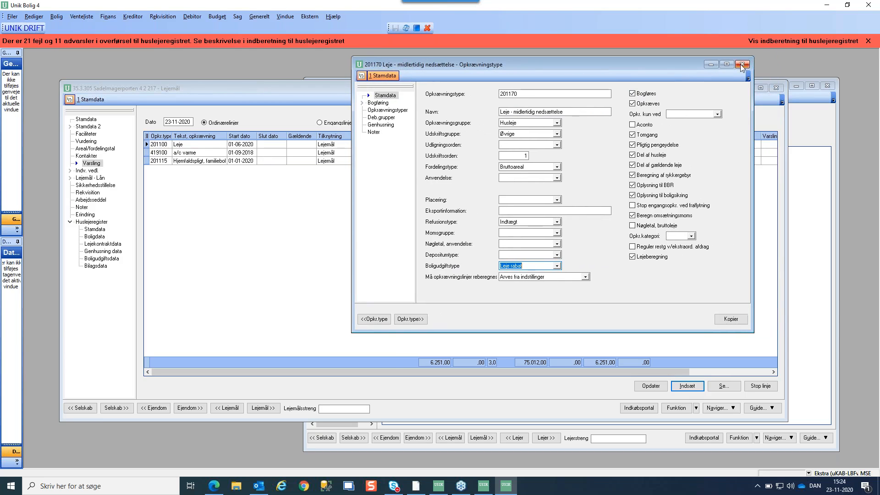
click(742, 64)
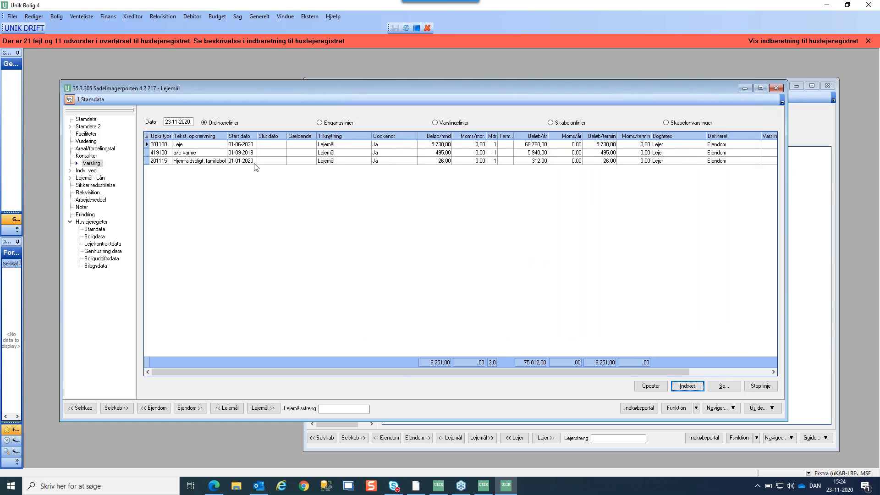
Select lease 305's Fremtidig Tilbagebetaling line of -200,00 from 01-01-2021, marked Leje rabat
click(101, 259)
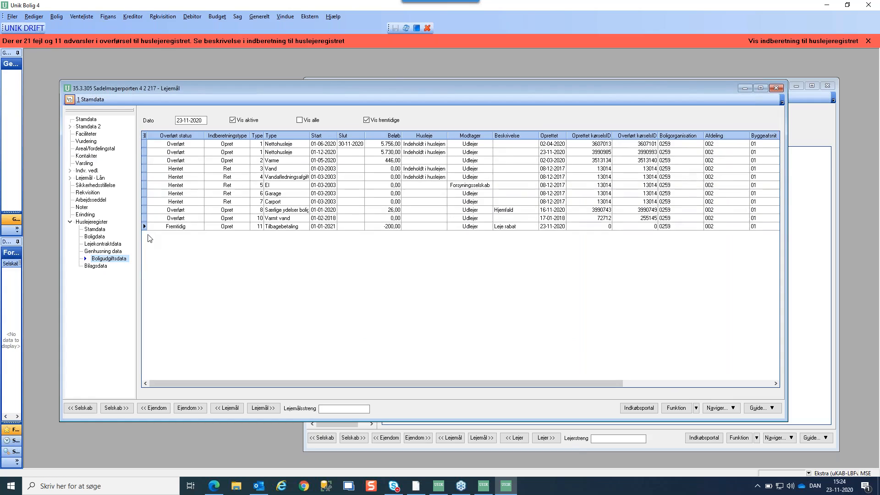
click(156, 227)
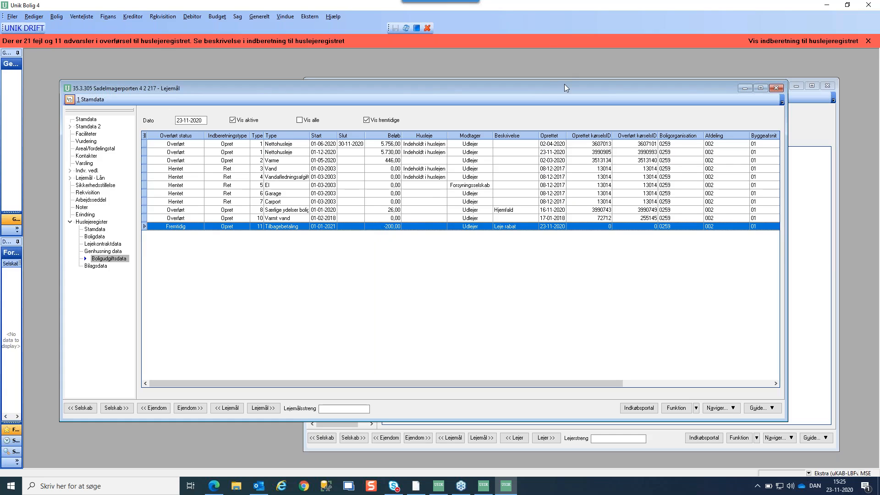
mouse_move(557, 84)
mouse_down()
mouse_move(541, 85)
mouse_move(564, 82)
mouse_up()
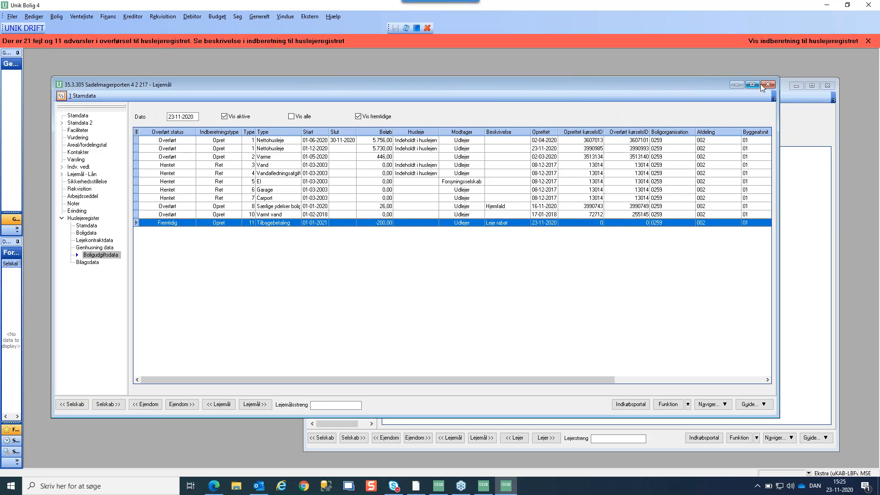
Go back to lease 35.3.304 and bring its tenant's rent overview window forward
click(219, 405)
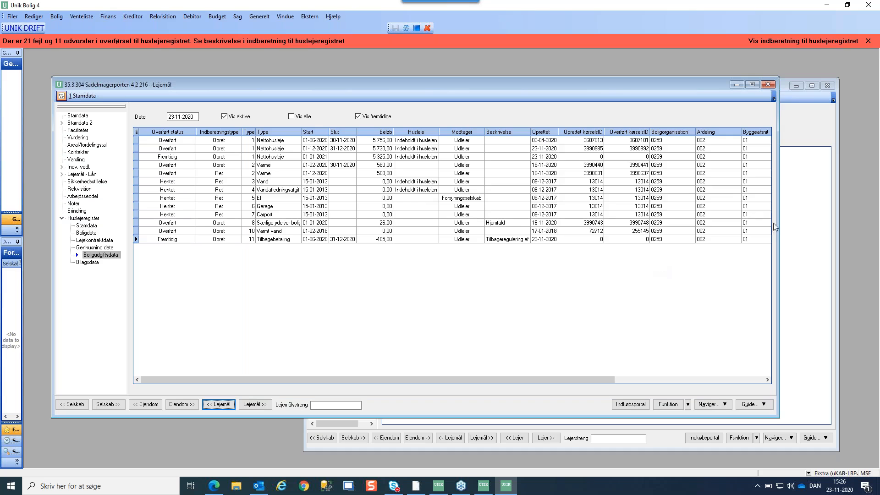
click(792, 213)
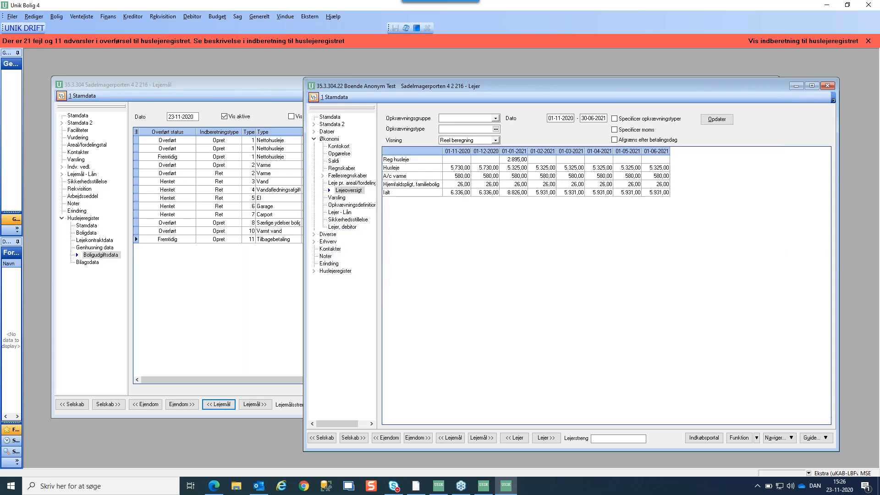
In the tenant's rent-register master data, set the re-housing period start to 01-01-2021
click(331, 272)
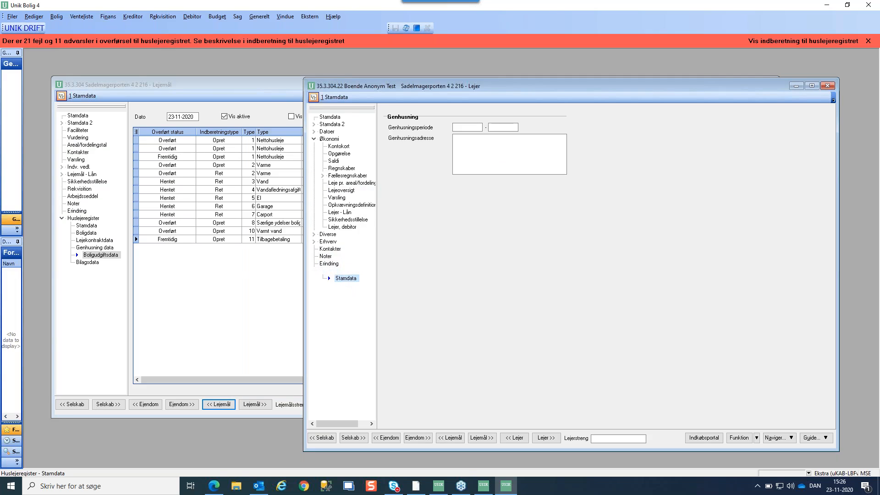
click(460, 128)
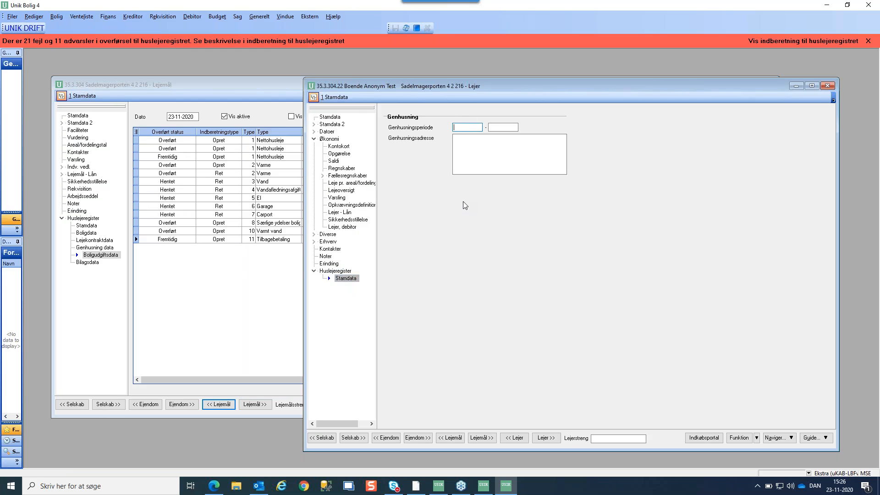
text(010121)
key(Tab)
key(Tab)
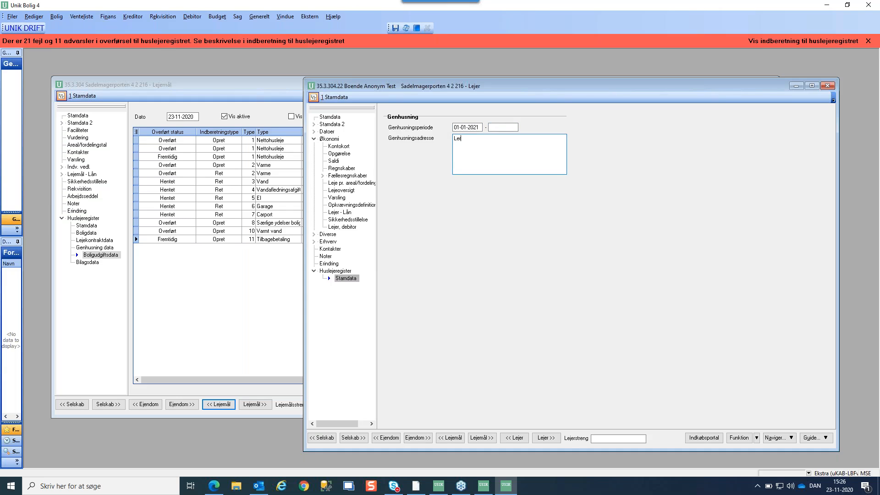
Enter the two-line re-housing address, then show the lease's re-housing data
key(Return)
click(254, 84)
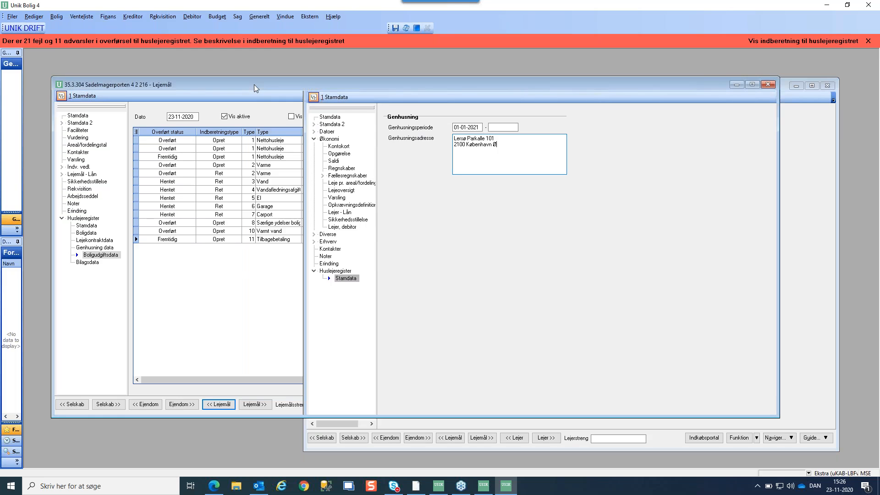
click(94, 247)
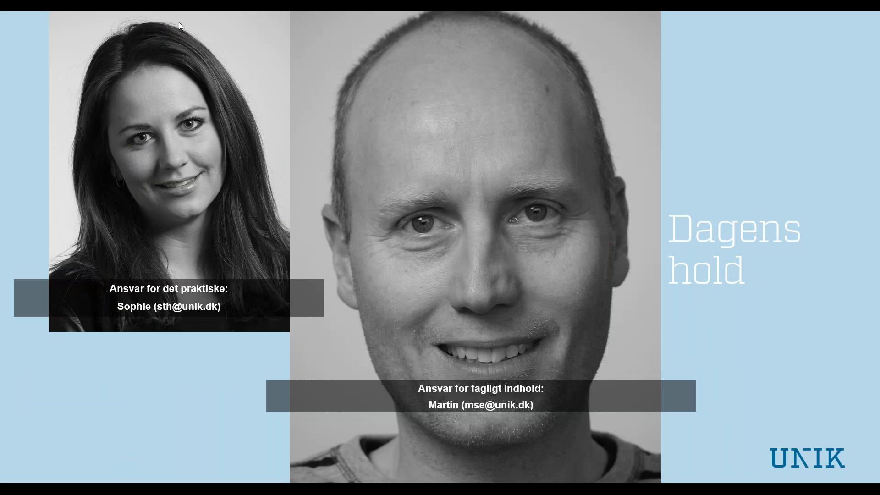
Advance past the 'Praktisk information' slide to the end-of-show screen
click(400, 99)
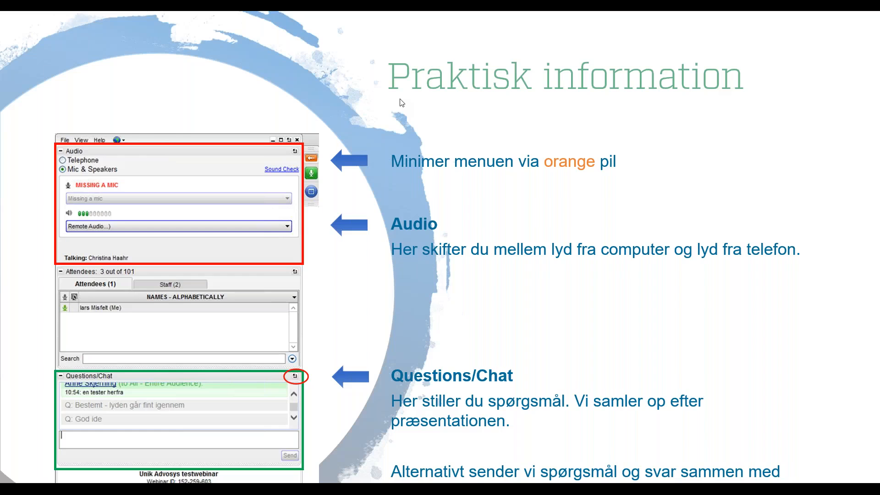
click(400, 98)
key(Right)
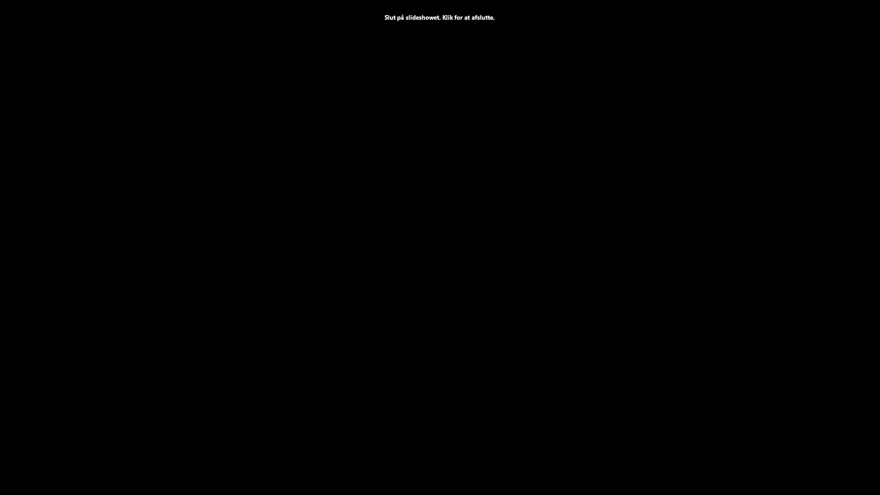
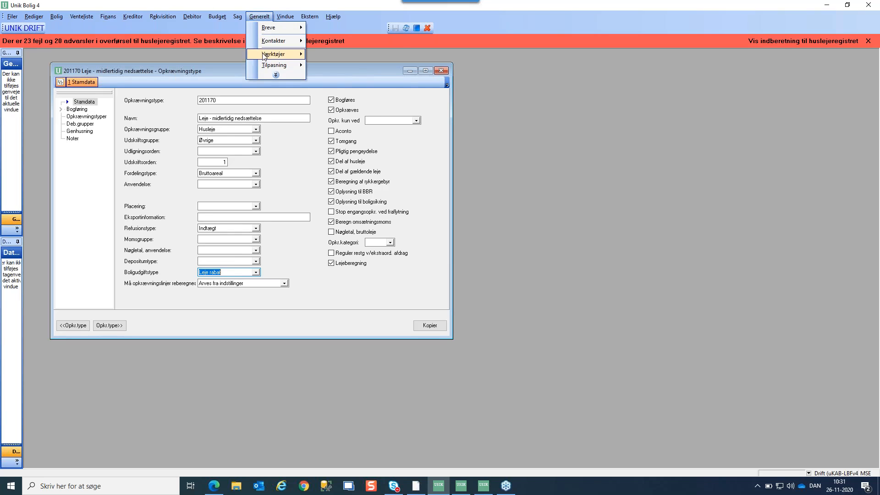
Open the Kodetabel window and set KodeTabel to Boligudgiftstype
mouse_move(264, 56)
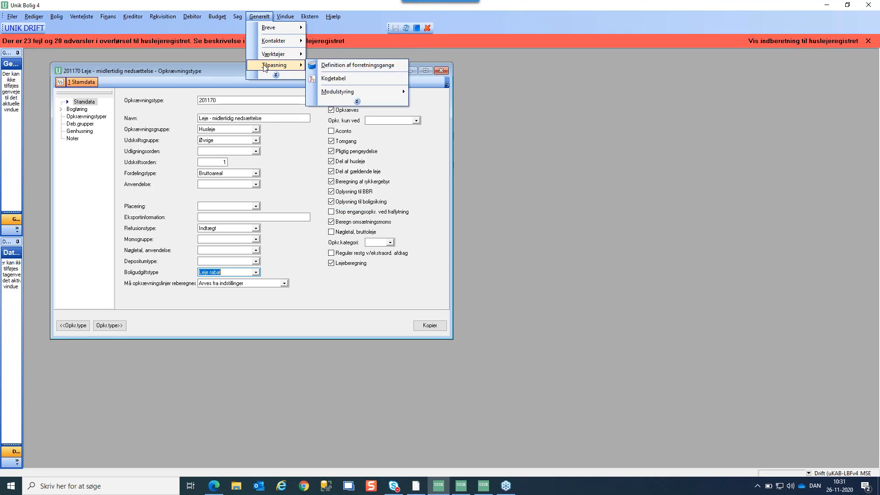
click(334, 79)
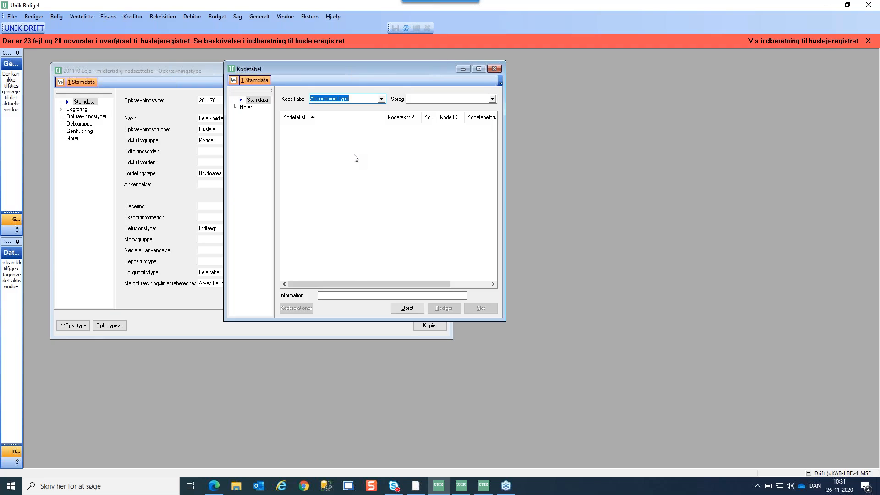
text(Boligudgiftstype)
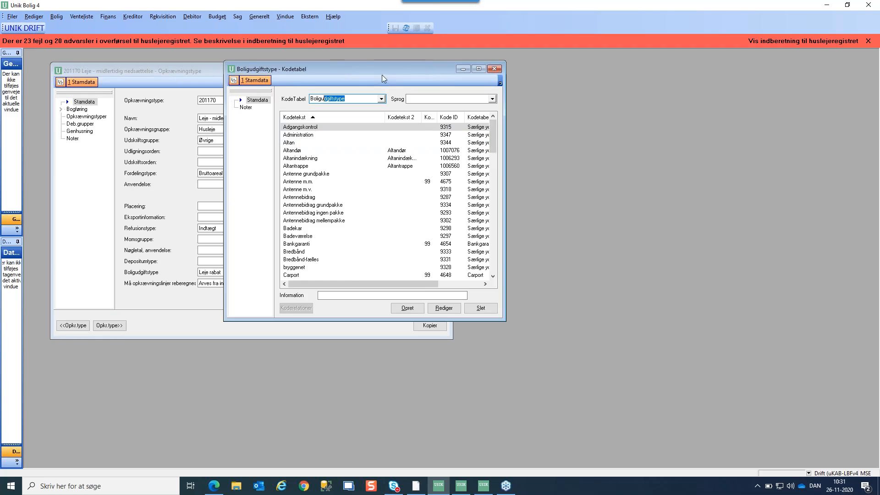
Widen the code table to show full group names and select Leje rabat (Tilbagebetaling)
drag(382, 70, 360, 120)
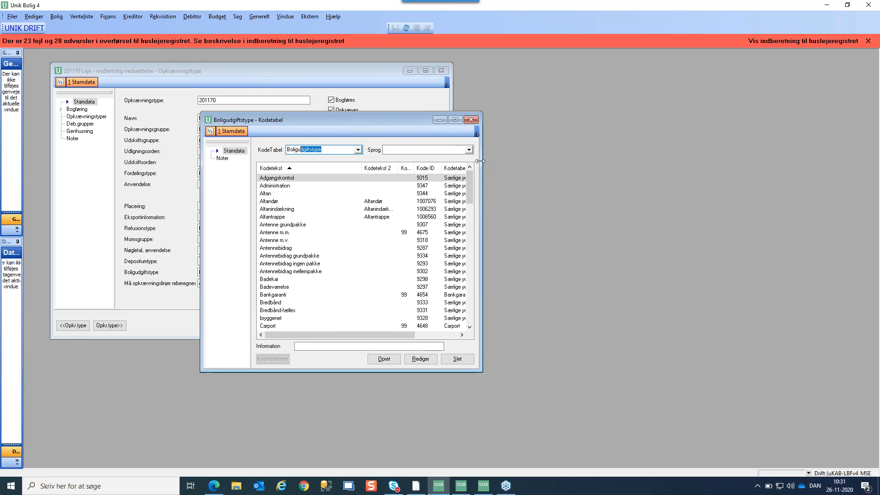
drag(480, 161, 596, 161)
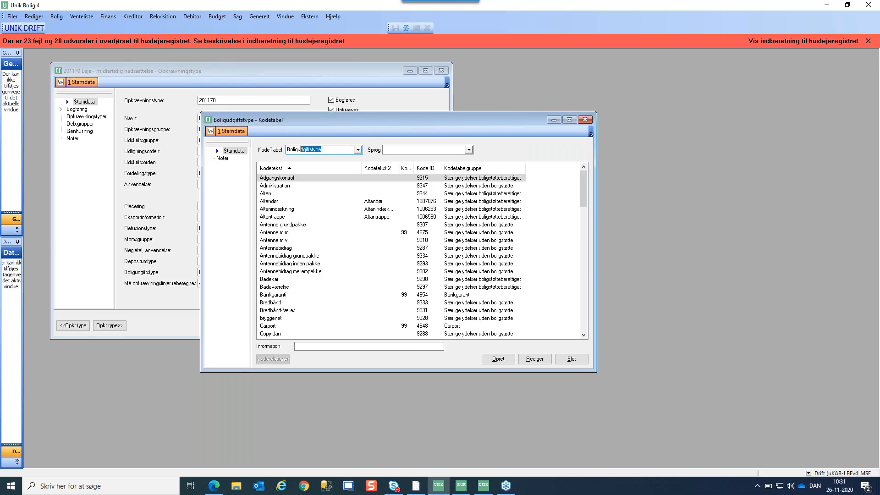
drag(448, 118, 346, 180)
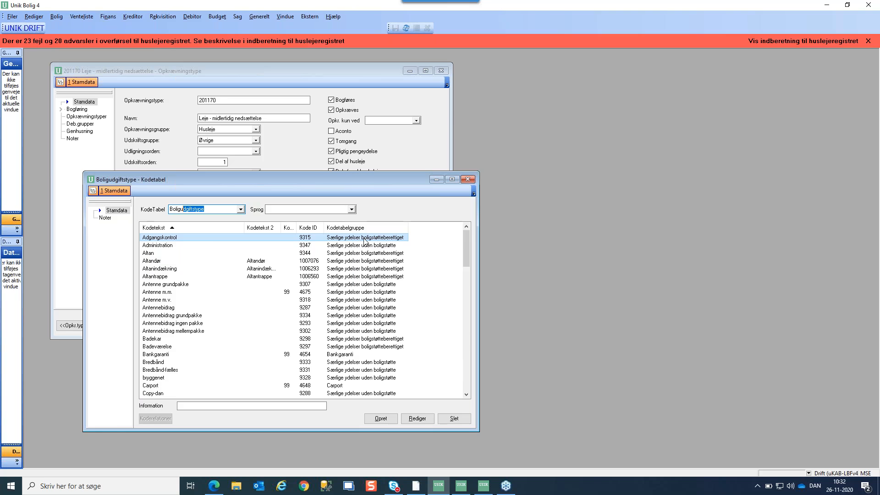
drag(466, 237, 464, 299)
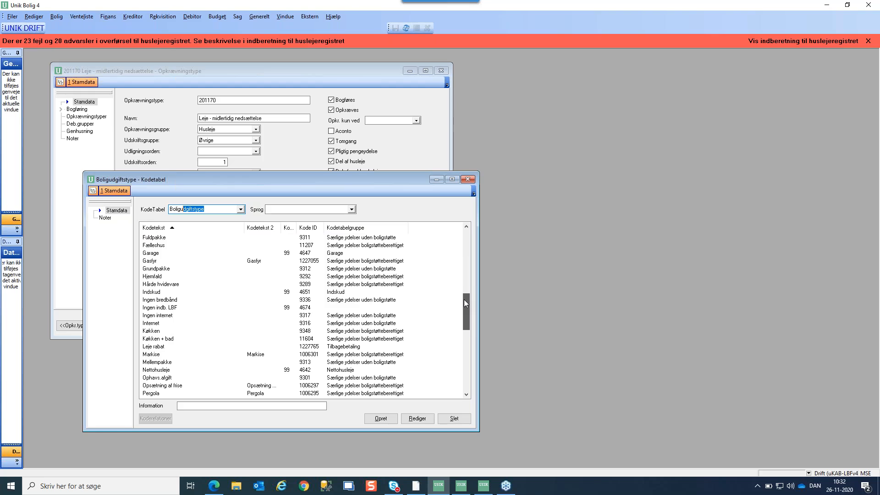
scroll(237, 292, down, 1)
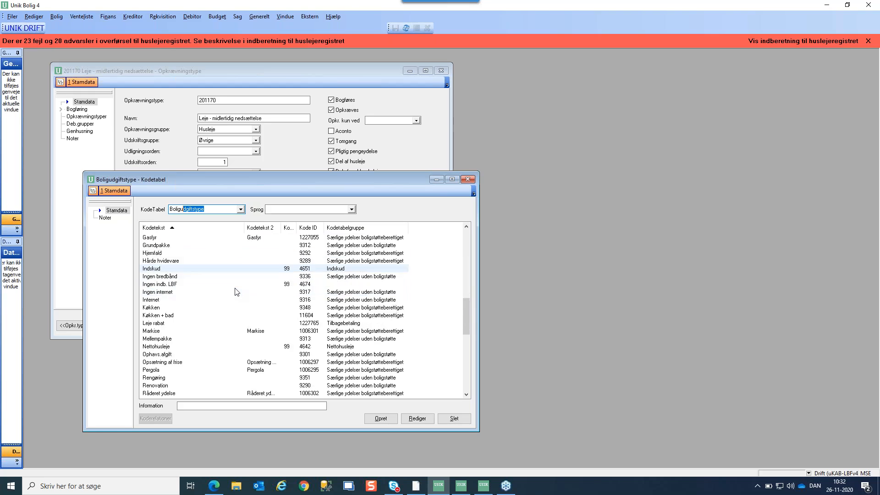
scroll(237, 292, down, 1)
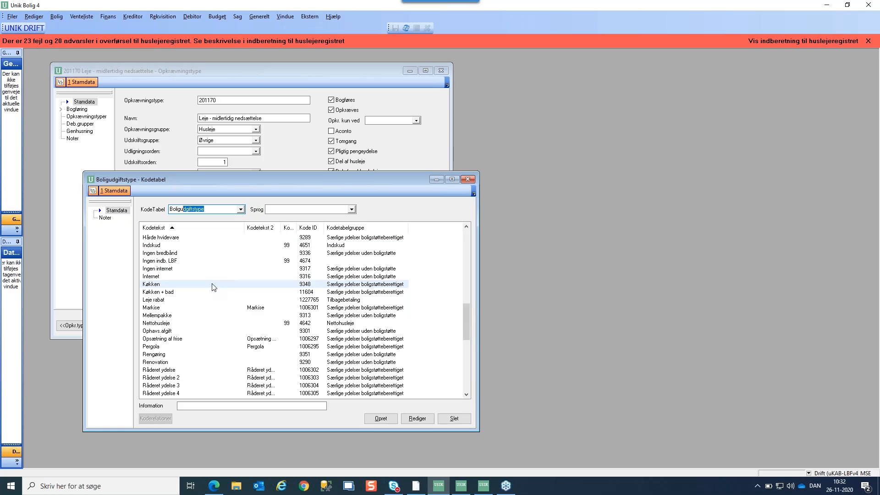
click(163, 300)
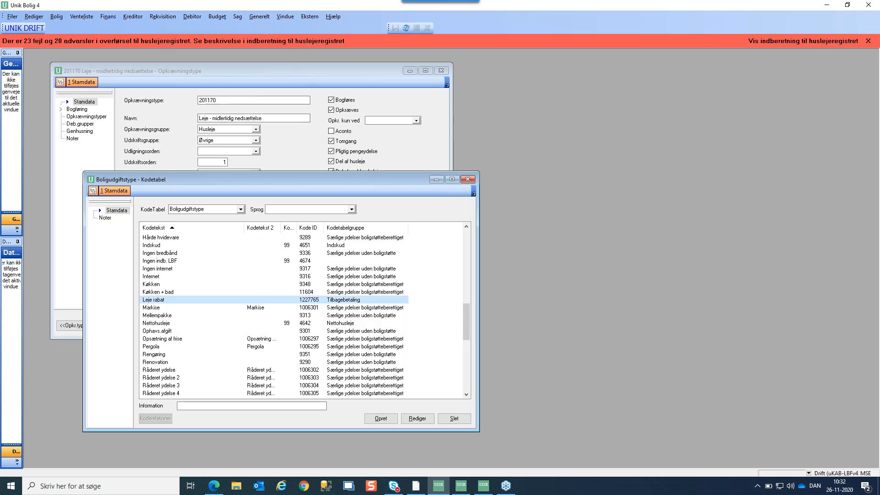
Check that charge type 201170 uses housing-expense type Leje rabat, then close its details
click(291, 68)
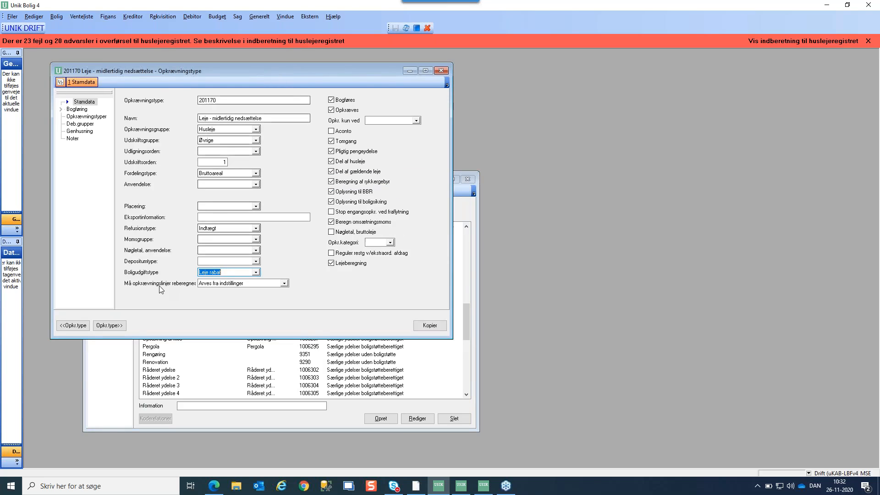
click(229, 272)
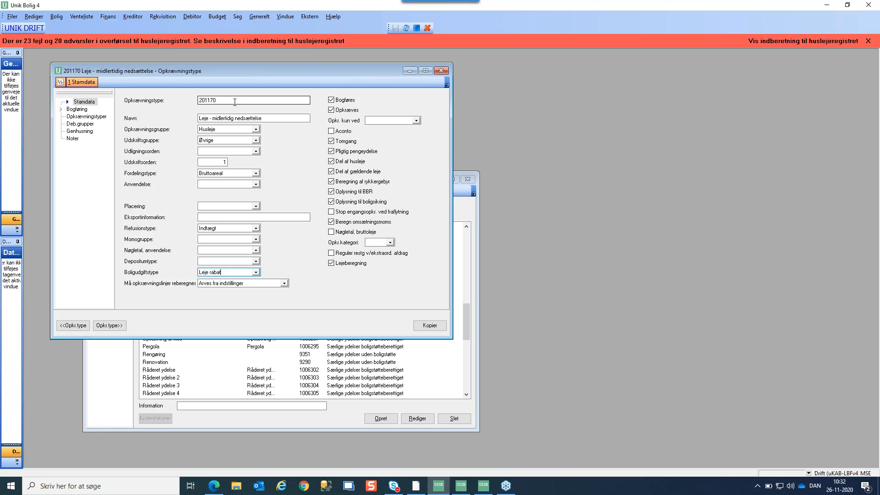
click(441, 70)
Close the last open list window to empty the workspace
click(468, 179)
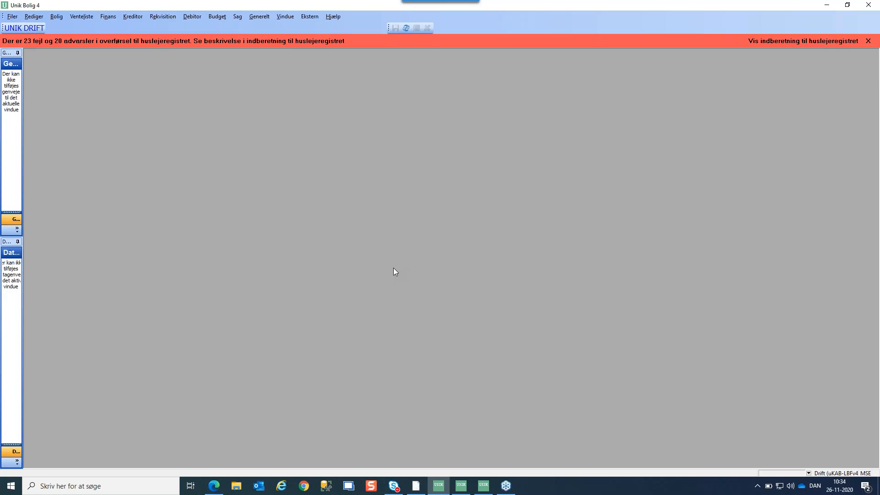
Open Ekstern > Systemindstillinger at the Integration page and move the dialog up-left
click(309, 17)
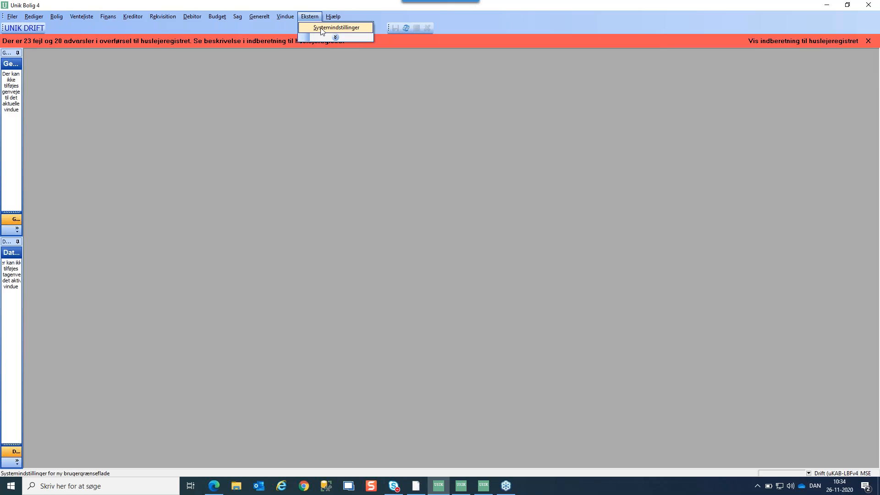
click(319, 27)
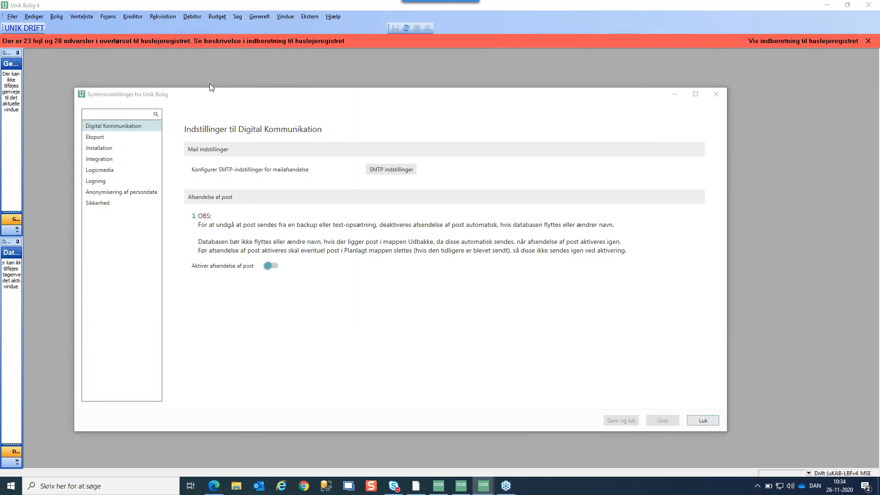
click(100, 160)
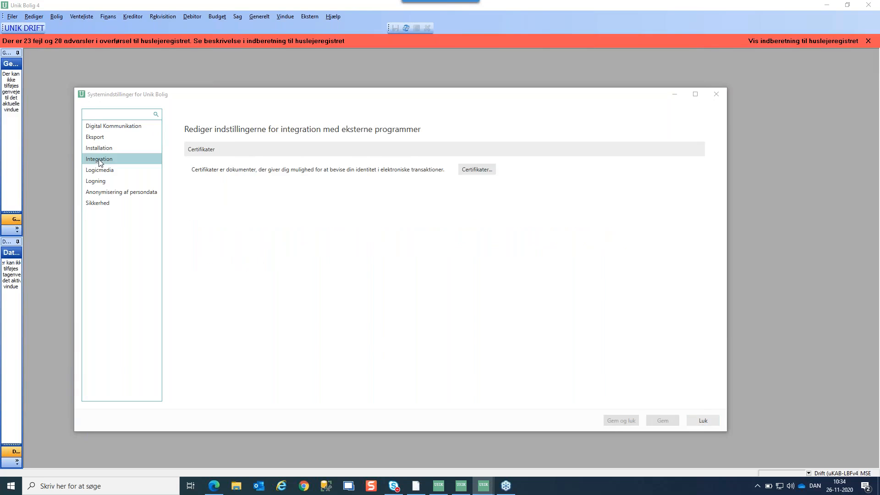
drag(324, 94, 283, 61)
Review the Digital underskrift SSL and LBF Indberetning certificates, then close the certificates and Systemindstillinger
click(415, 136)
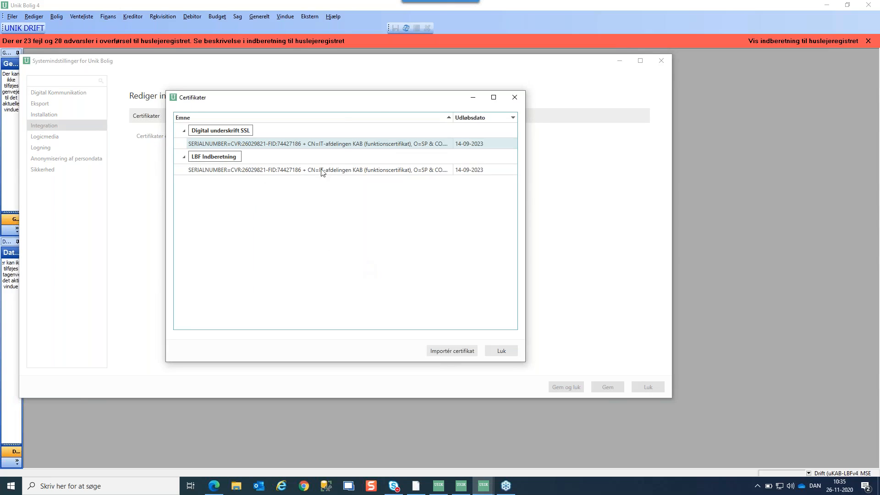
drag(370, 101, 294, 103)
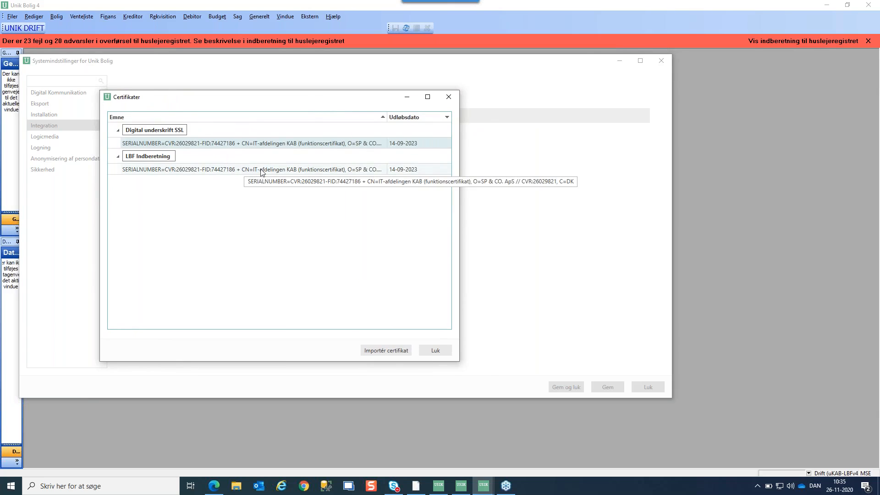
click(449, 99)
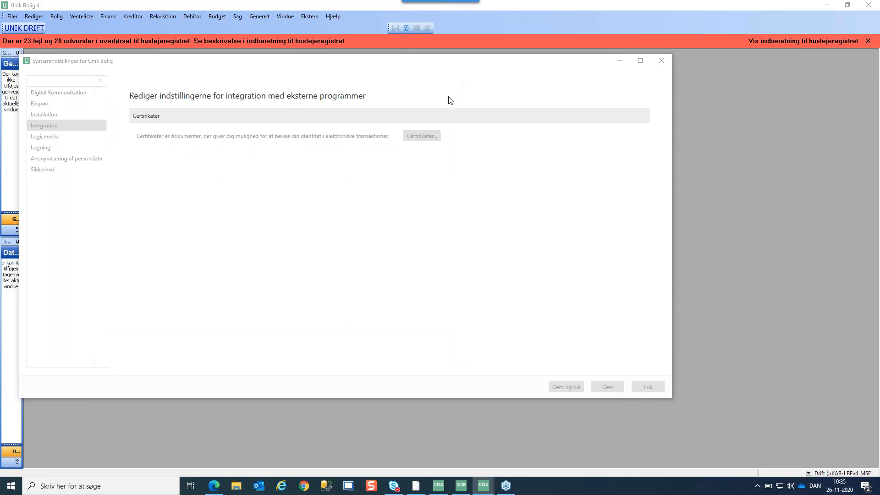
click(661, 62)
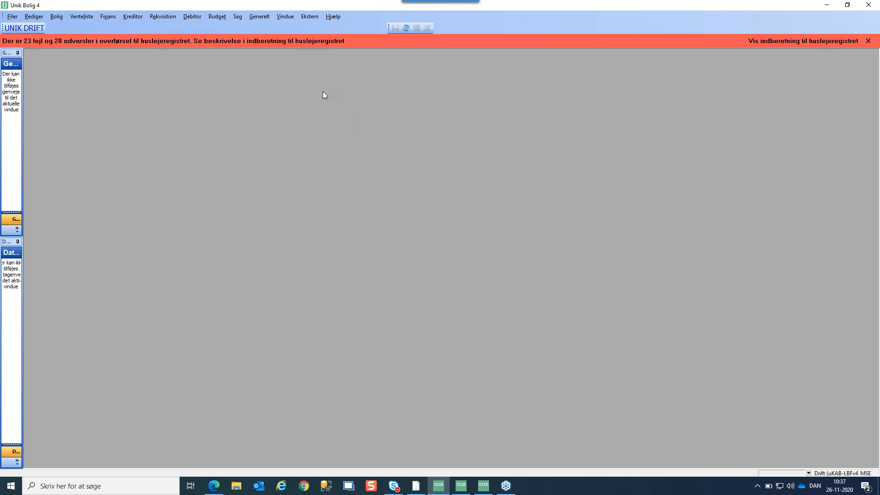
Filter Definition af forretningsgange by 'indber' and select Indberetning til LBF - overførsel
click(259, 16)
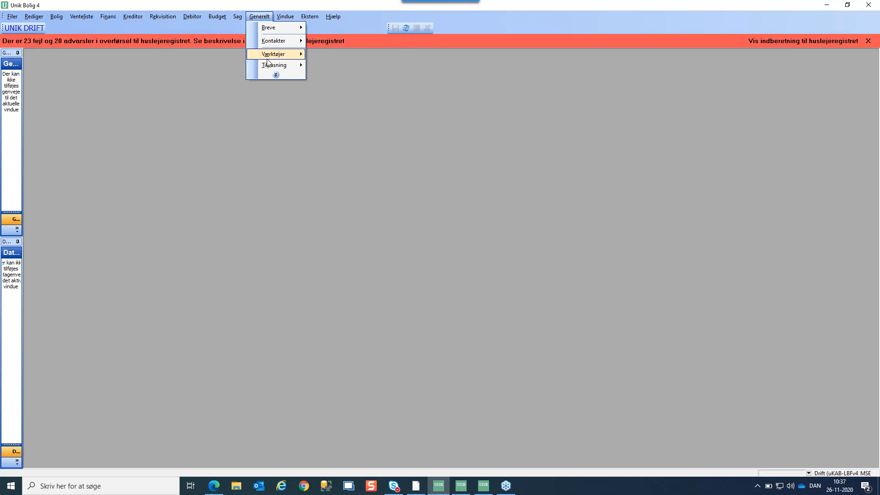
click(339, 65)
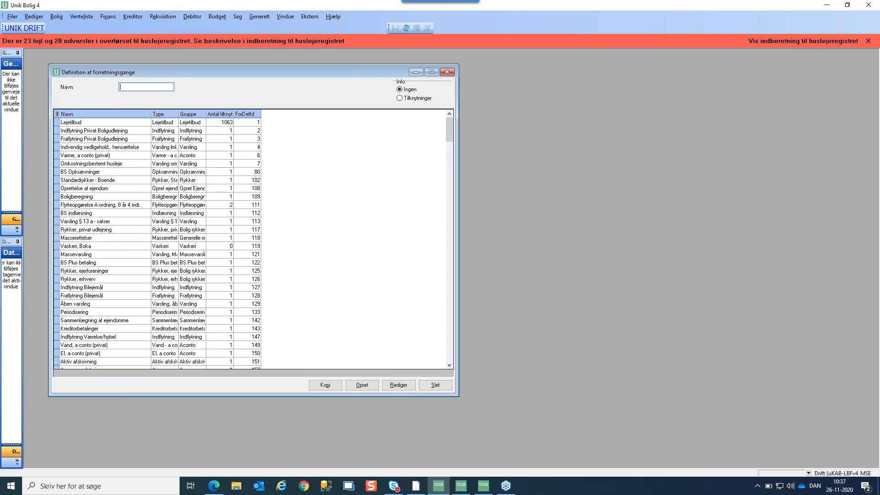
text(indber)
key(Tab)
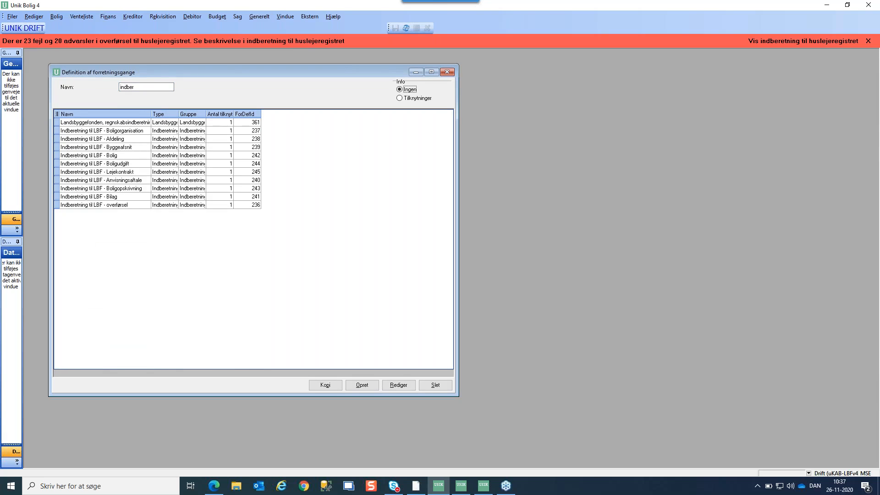
click(99, 206)
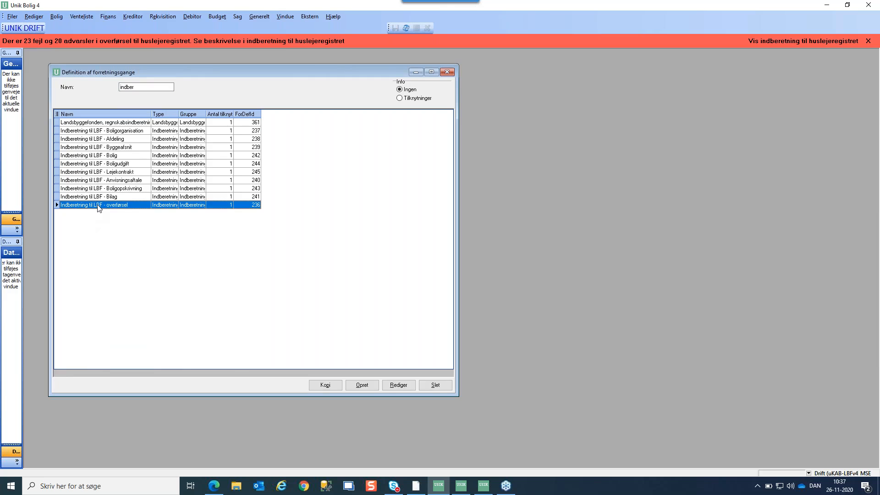
Open process 236 Indberetning til LBF - overførsel to view its certificate and reporting URL
double_click(99, 204)
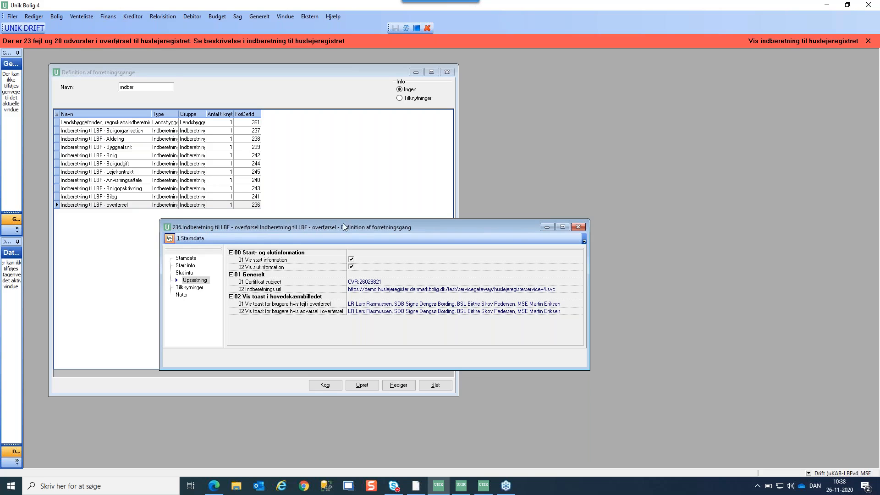
drag(343, 224, 238, 160)
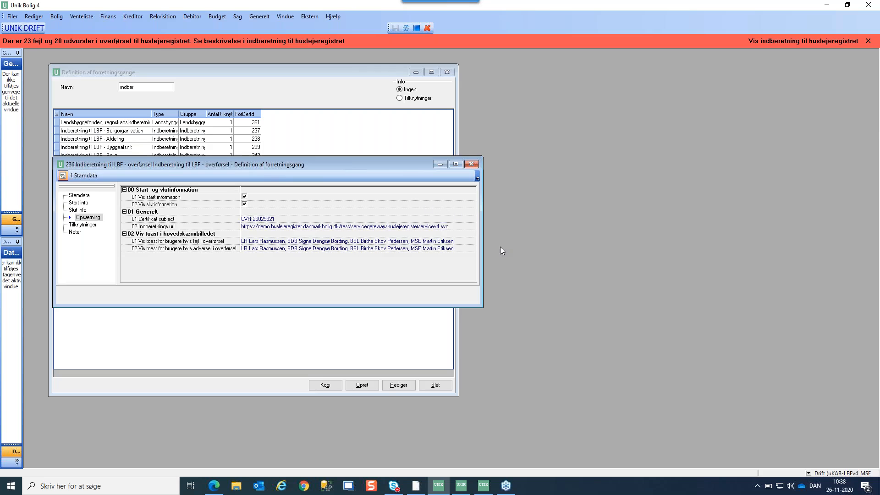
click(458, 225)
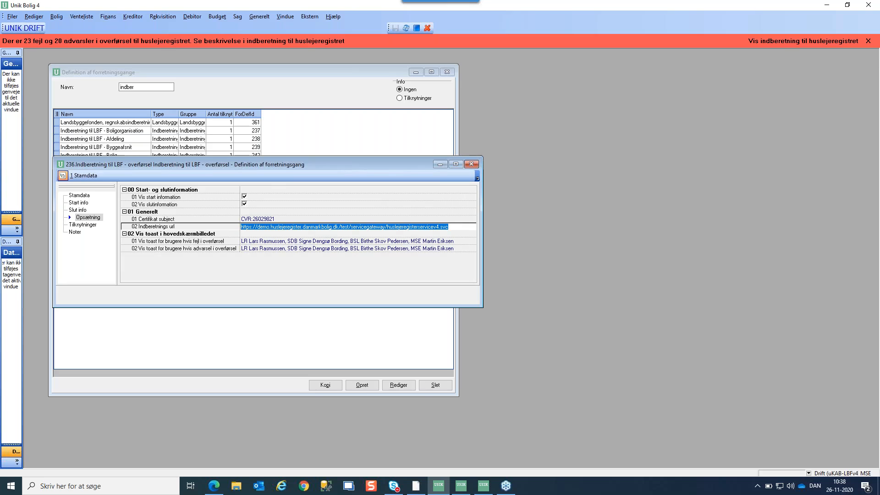
double_click(342, 227)
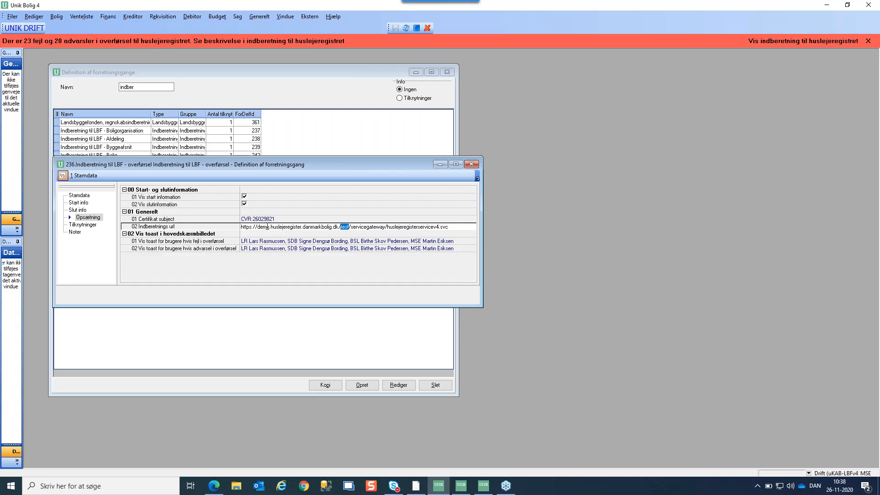
click(344, 225)
click(438, 227)
drag(384, 165, 373, 160)
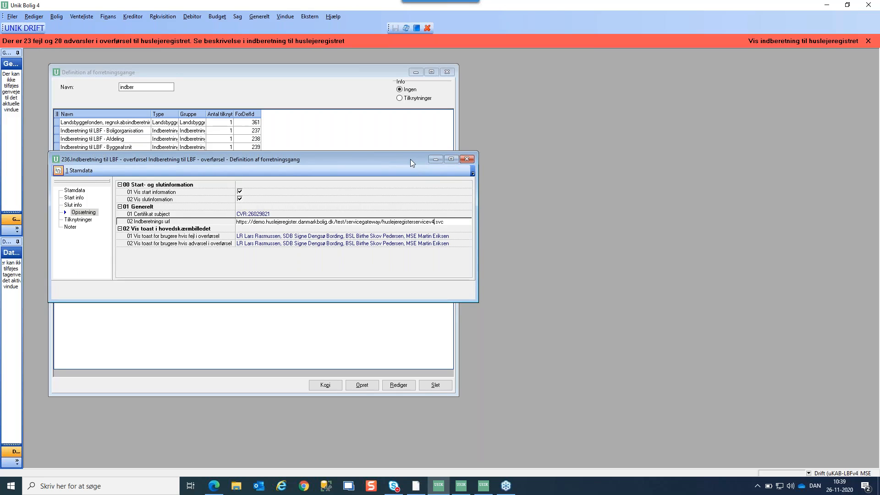
Close the 236 overførsel definition and the Definition af forretningsgange list
click(467, 159)
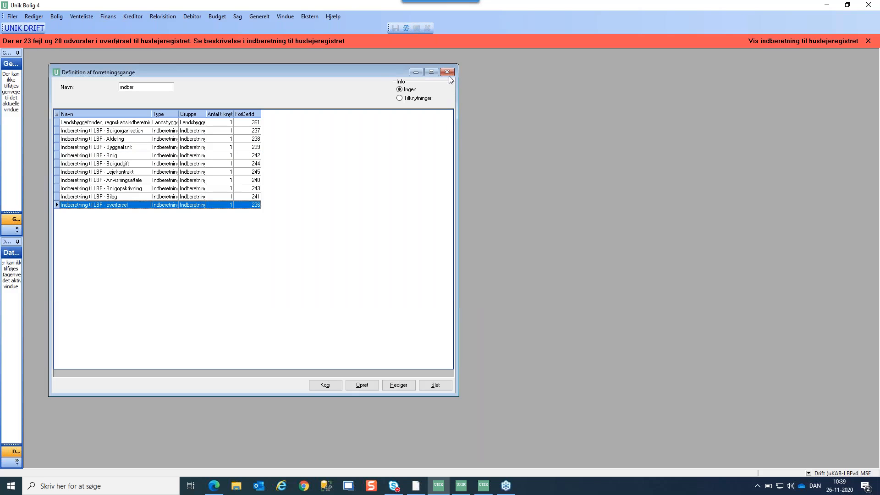
click(447, 72)
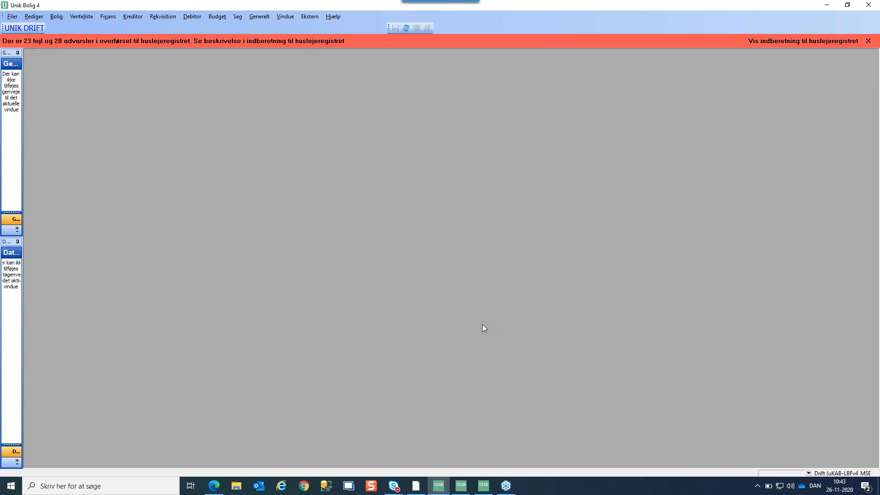
click(461, 487)
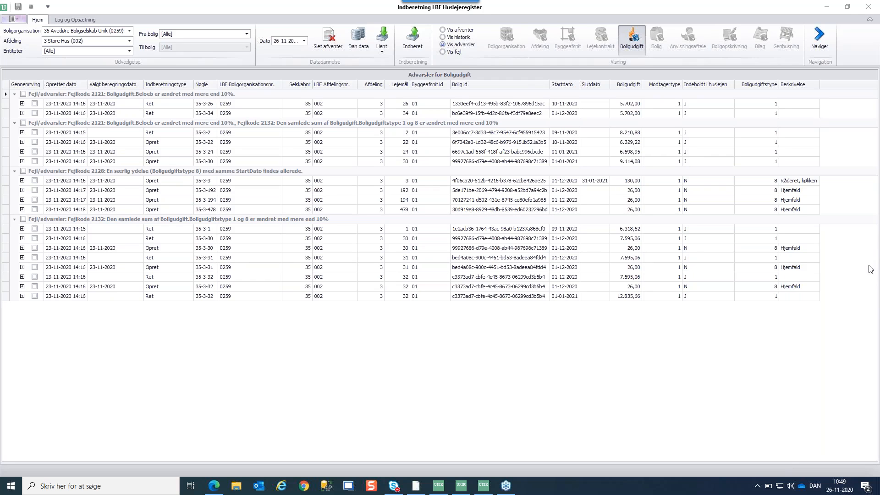
click(559, 101)
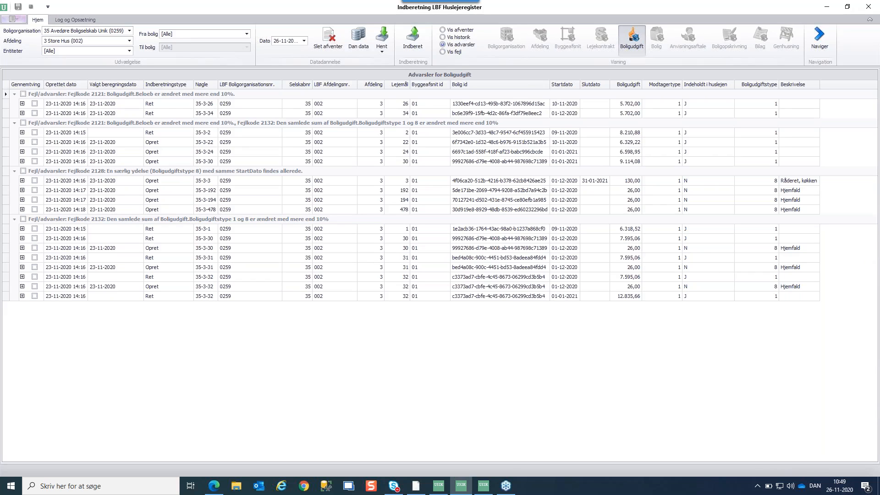
click(557, 94)
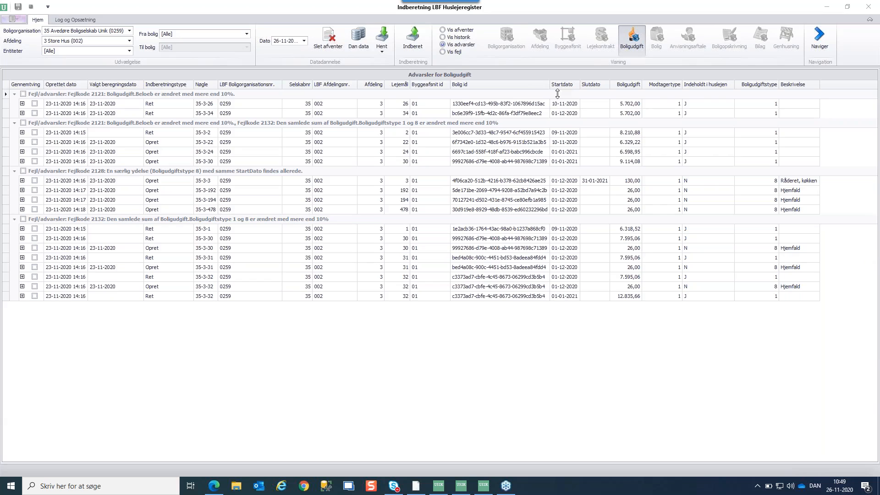